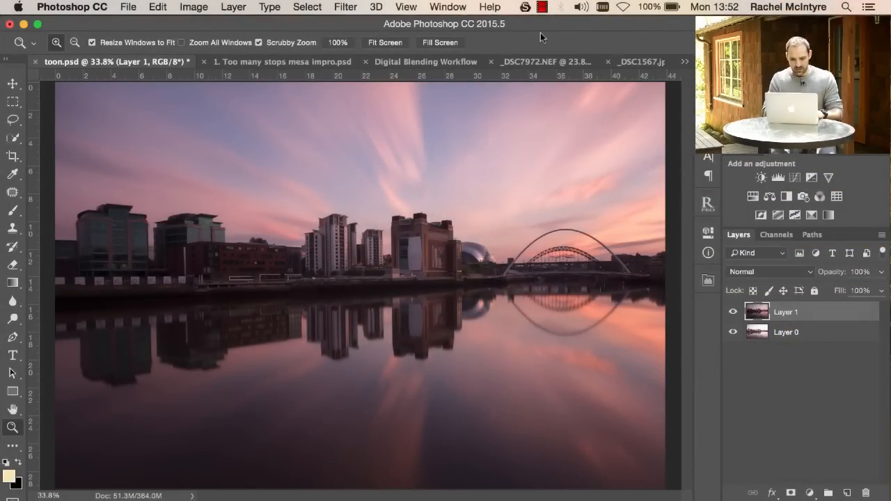
Try a Raya Pro quick dark-tone blend on Layer 1, compare it, then remove that blend.
click(392, 43)
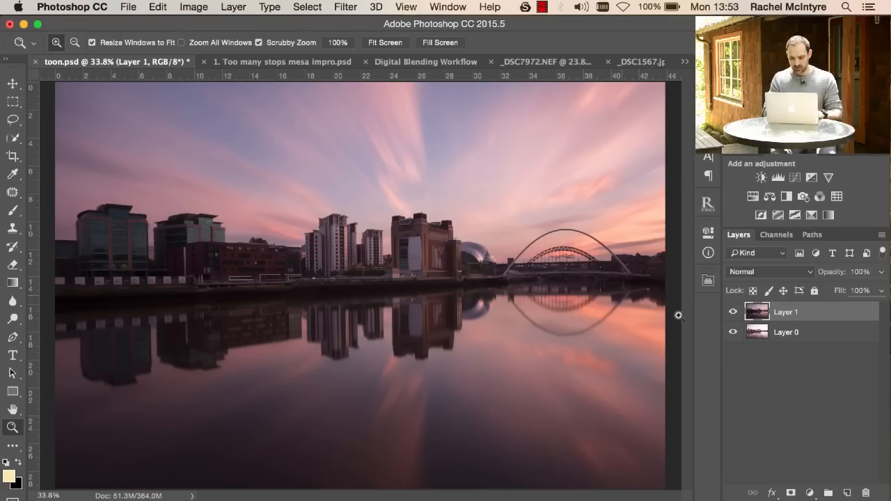
click(734, 313)
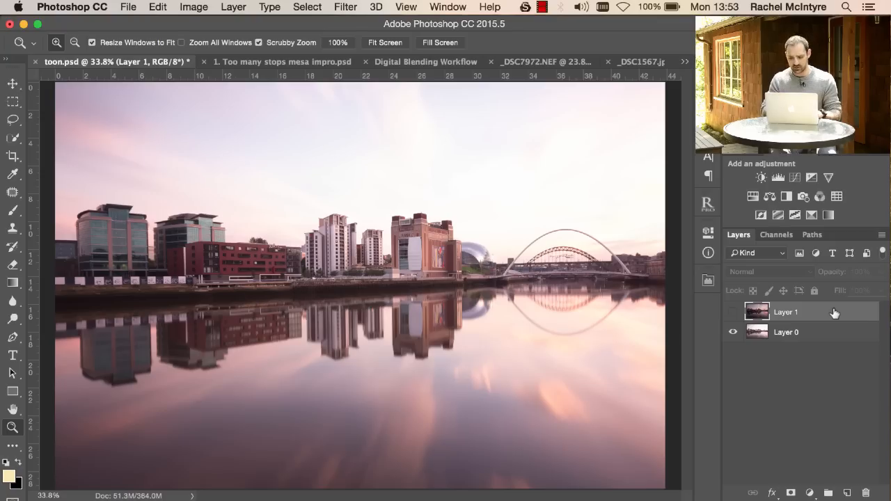
click(733, 313)
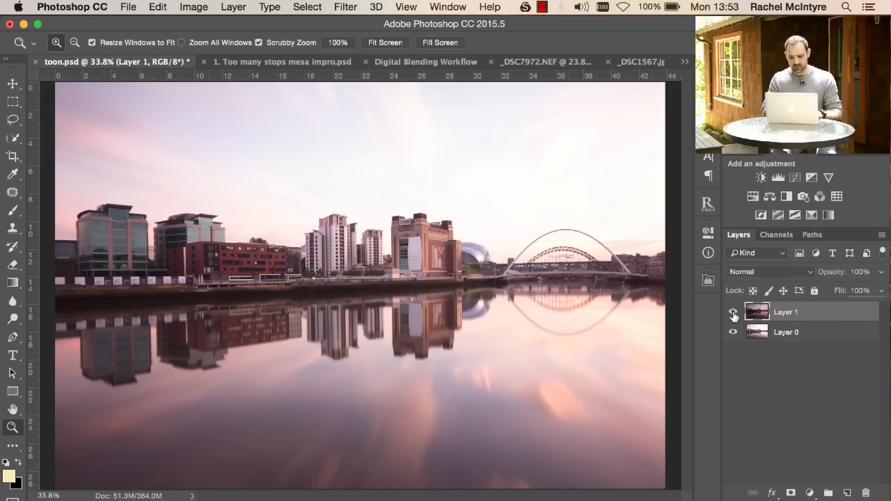
click(707, 205)
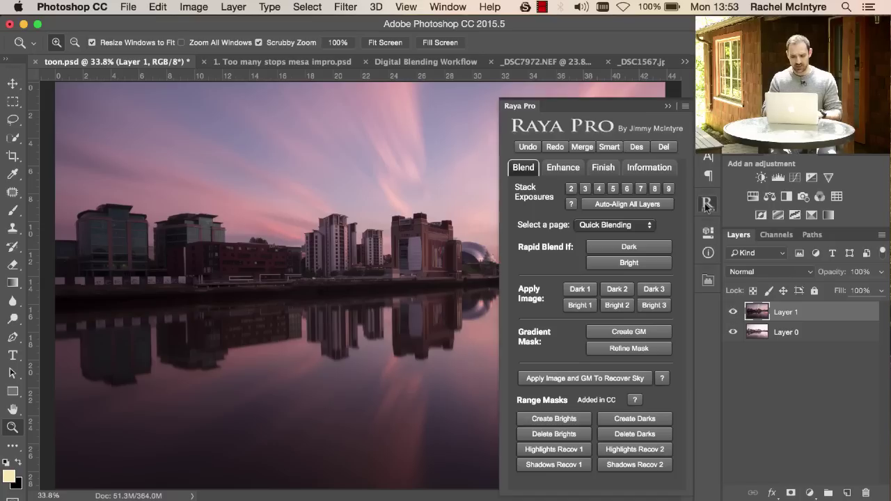
click(628, 247)
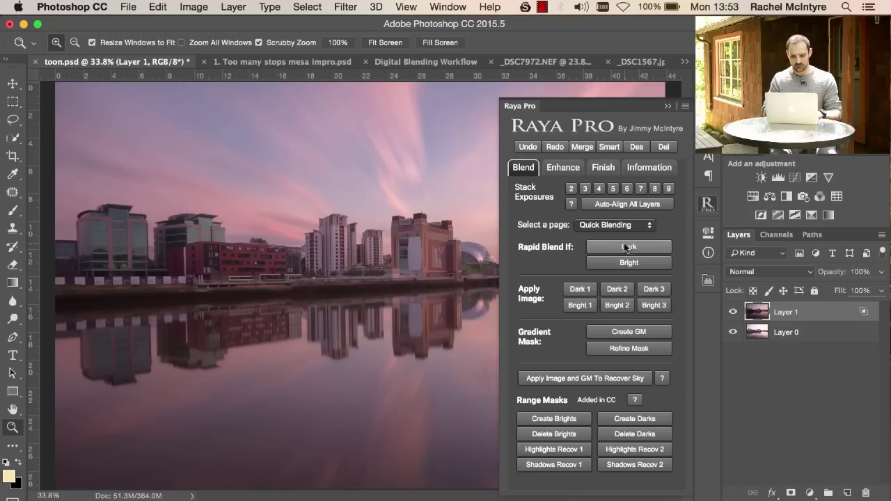
click(668, 107)
click(733, 312)
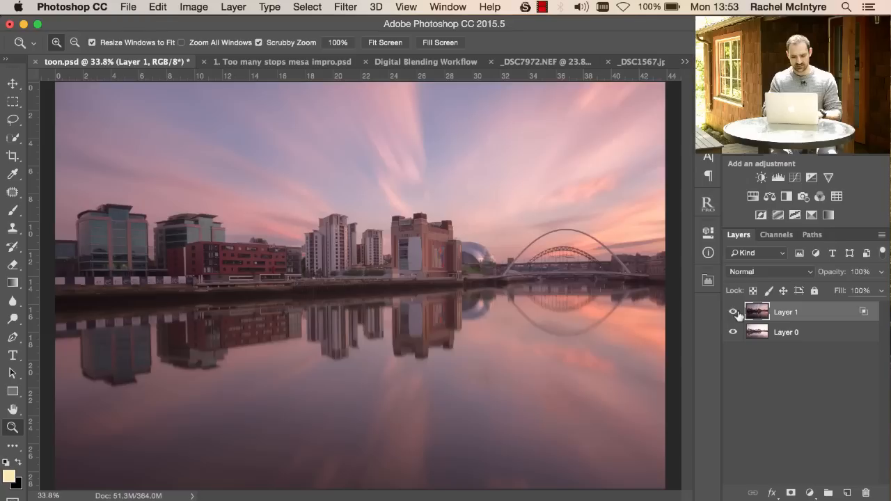
click(733, 312)
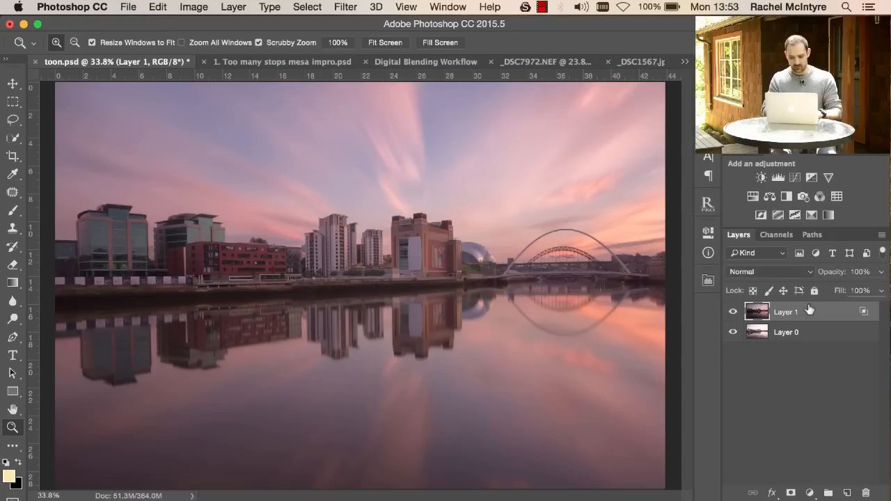
right_click(820, 312)
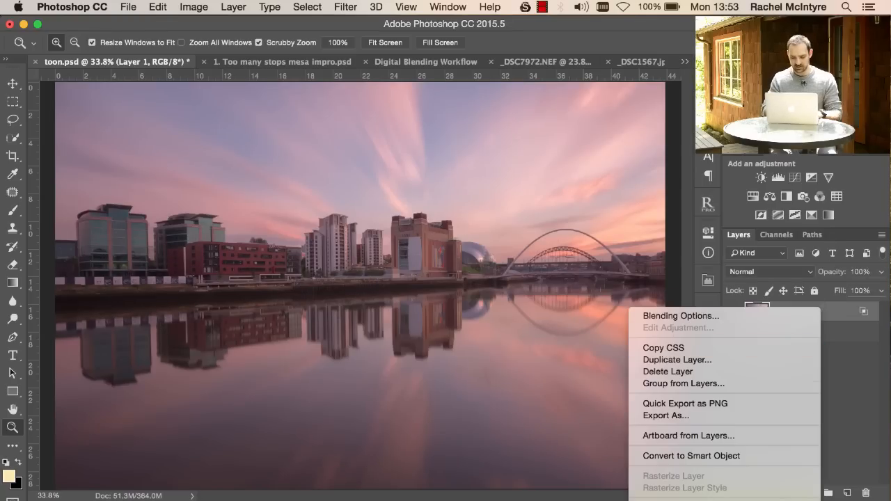
scroll(712, 421, down, 5)
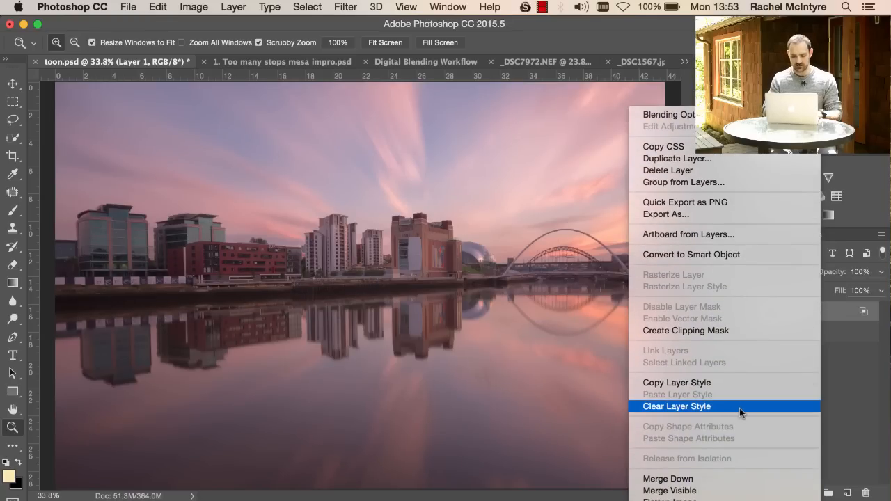
click(739, 408)
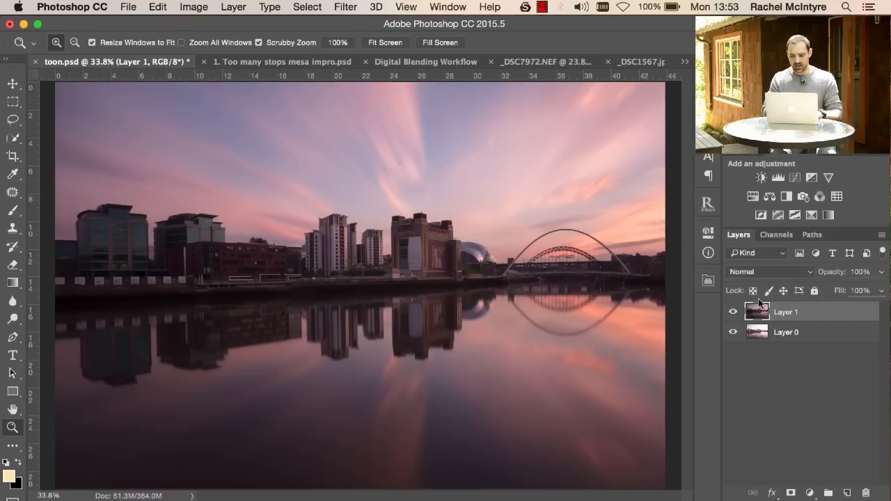
Set Layer 1's Blend If so the bright exposure underneath shows in the darkest areas, and compare.
right_click(854, 317)
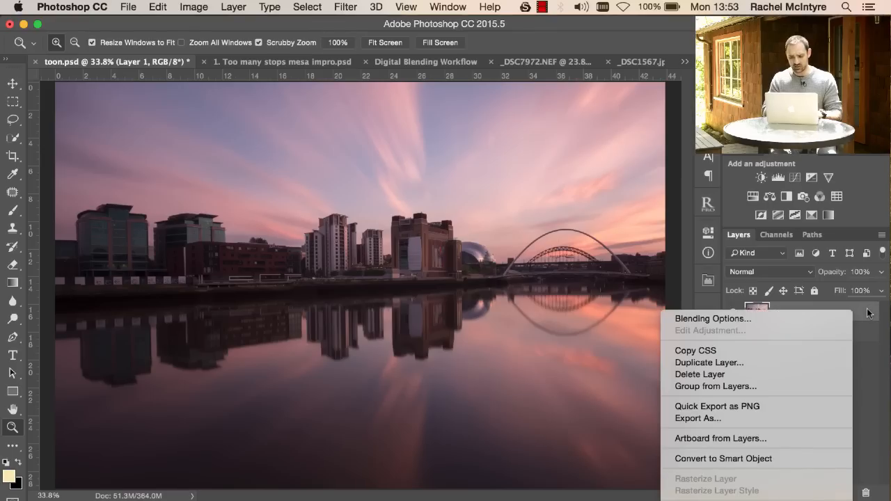
click(785, 321)
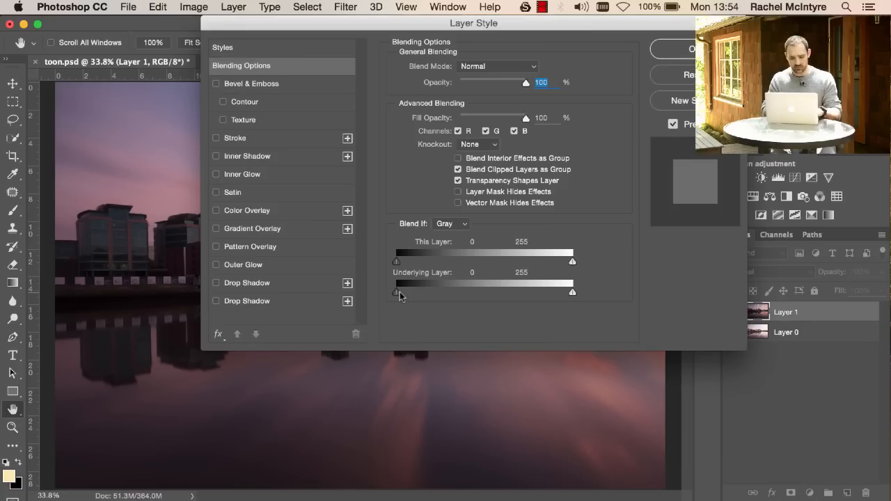
drag(399, 297, 585, 300)
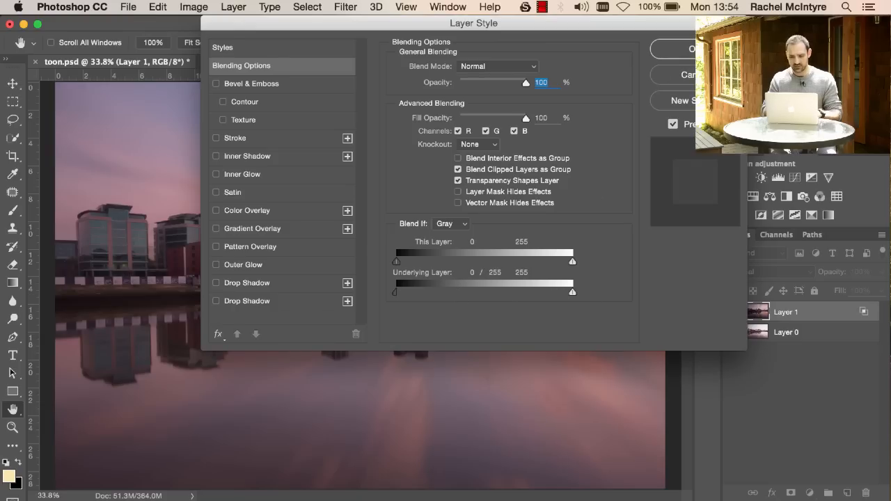
key(Return)
key(z)
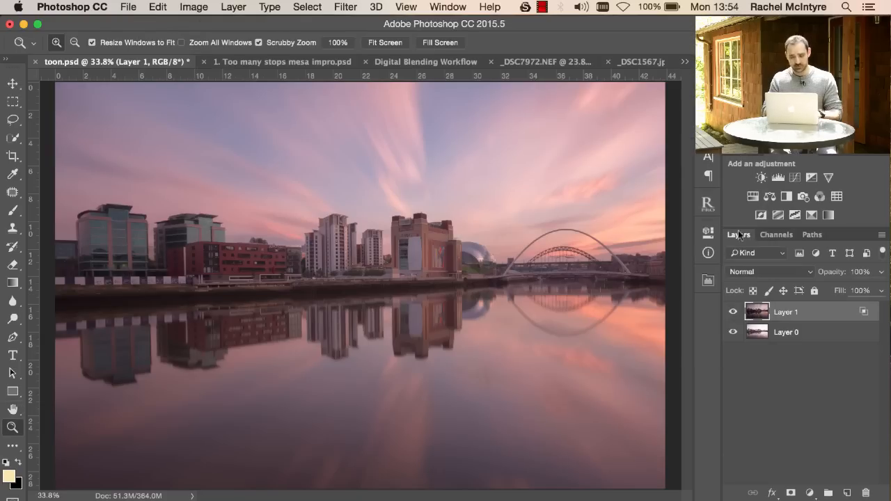
click(733, 312)
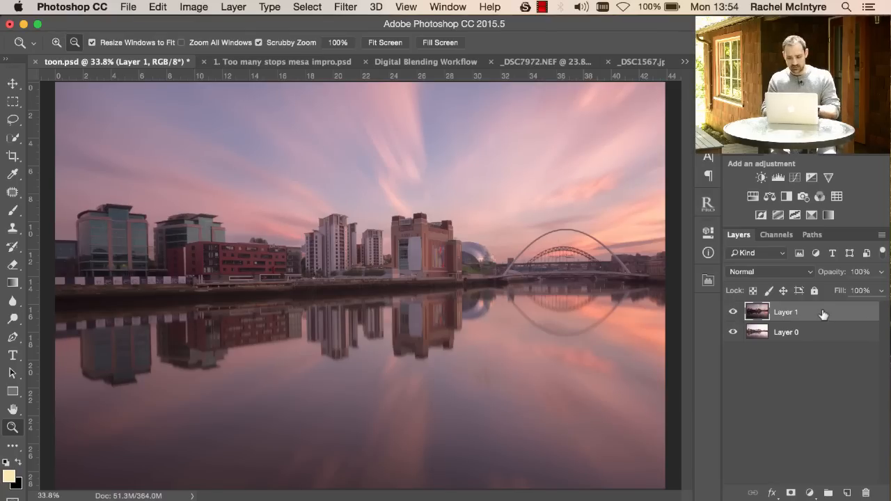
Move Layer 1 below Layer 0, try a Raya Pro quick bright-tone blend on Layer 0, then undo it.
key(ctrl+z)
drag(823, 314, 818, 343)
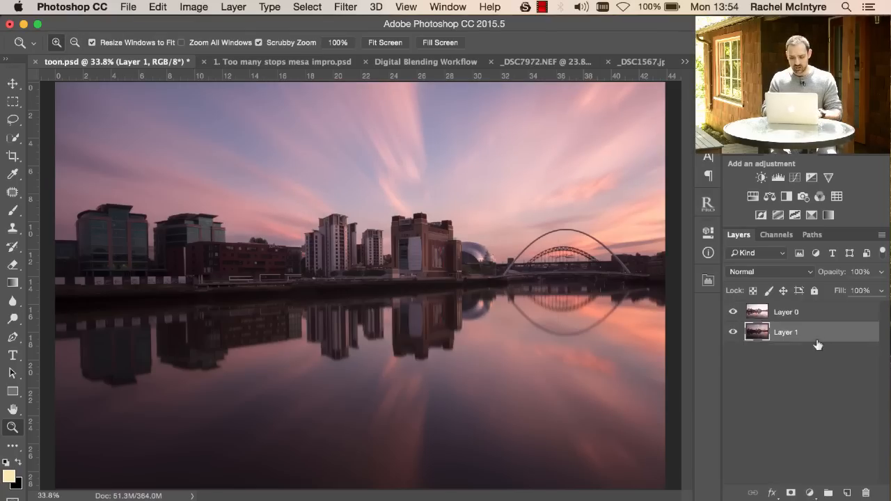
click(804, 317)
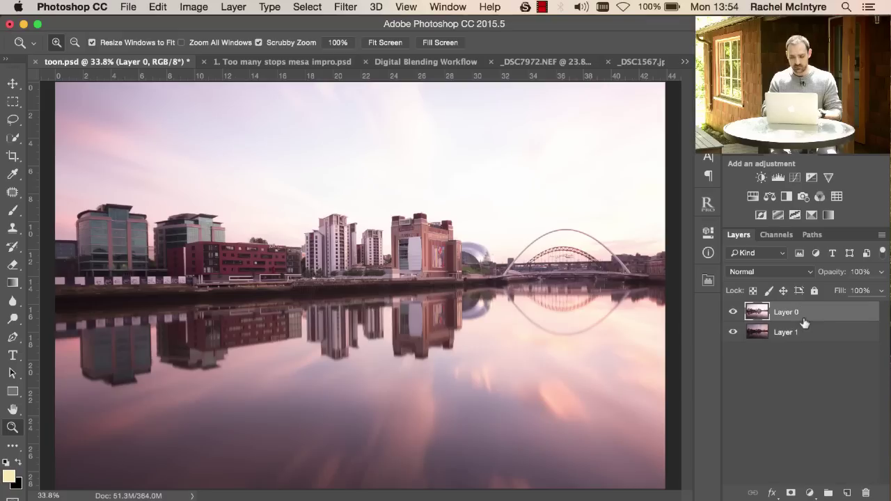
click(707, 204)
click(629, 262)
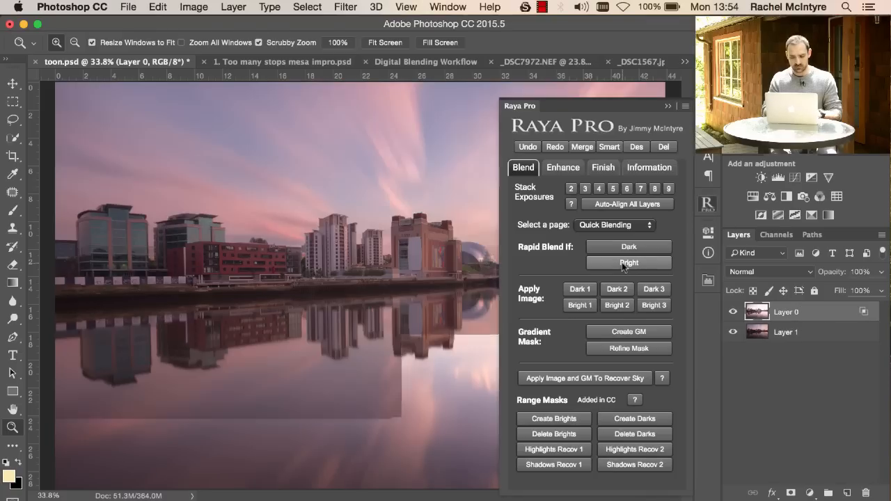
click(669, 108)
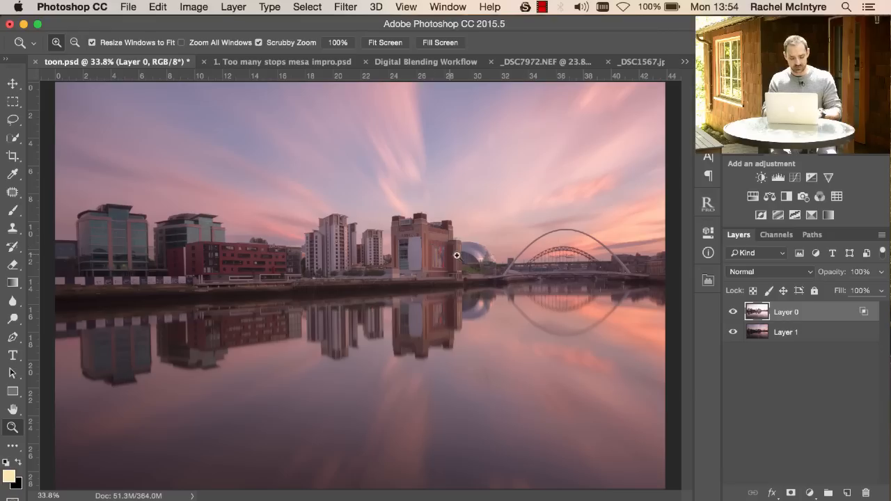
key(super+z)
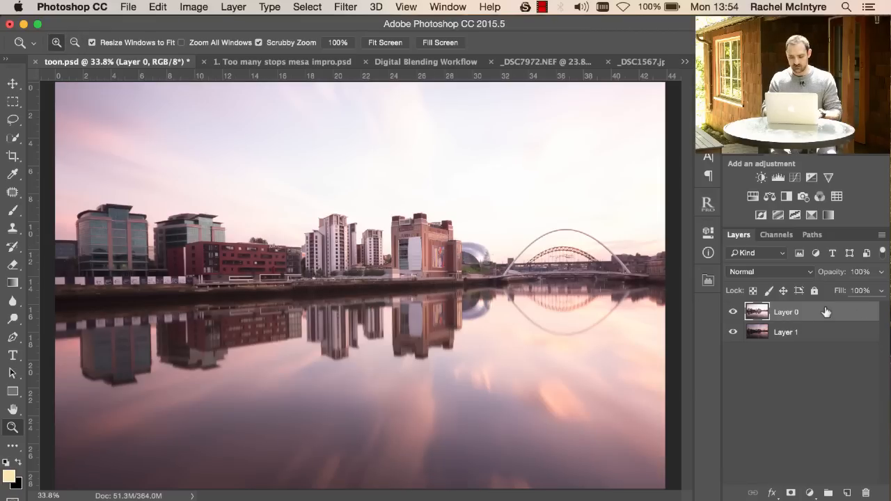
Split Layer 0's This Layer white slider down to 0 so its highlights fade into the sky below, then compare.
right_click(826, 312)
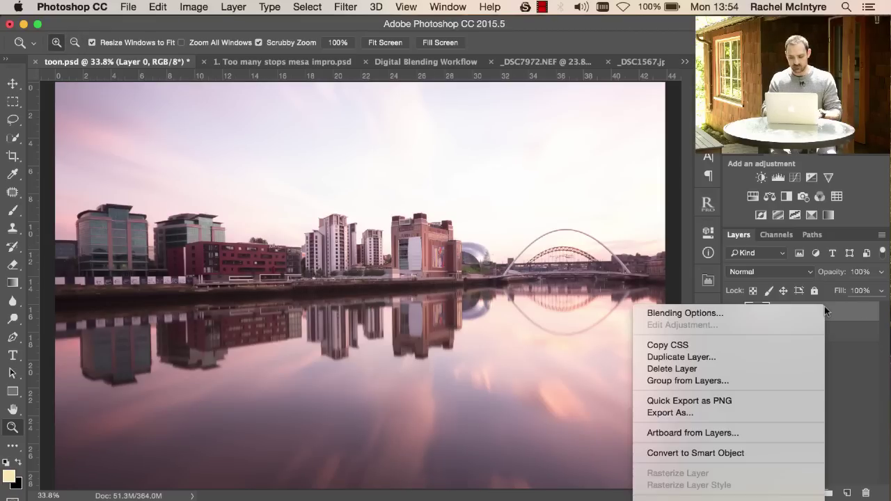
click(781, 314)
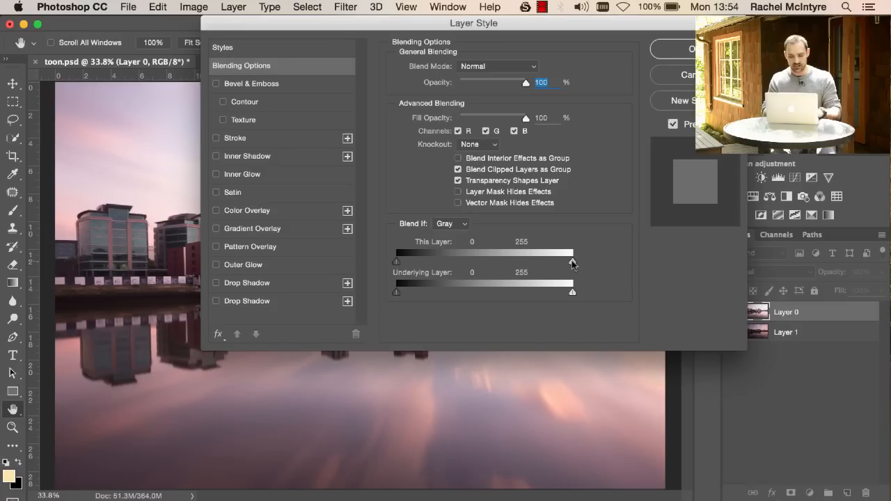
mouse_move(569, 263)
mouse_down()
mouse_move(546, 263)
mouse_move(584, 264)
mouse_up()
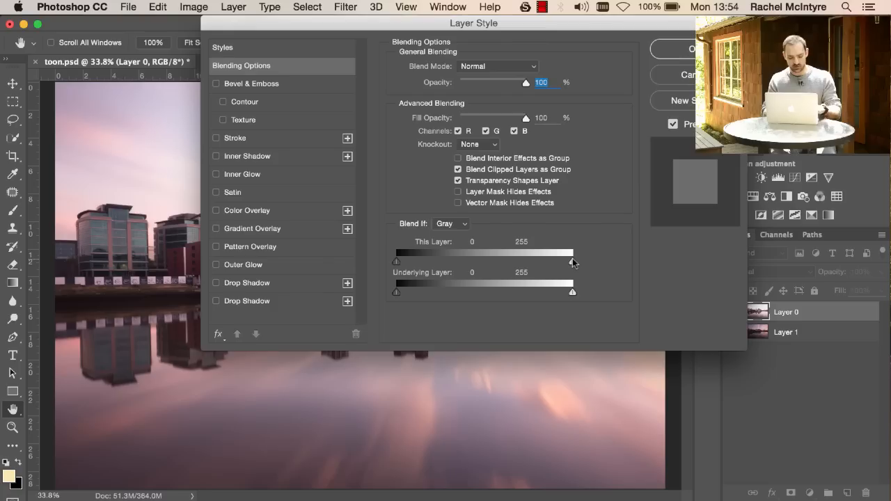
key(alt)
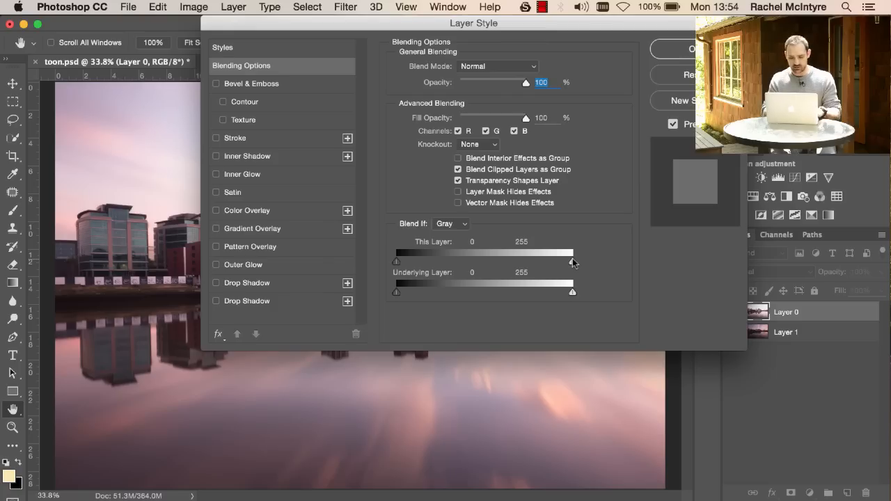
drag(572, 263, 394, 263)
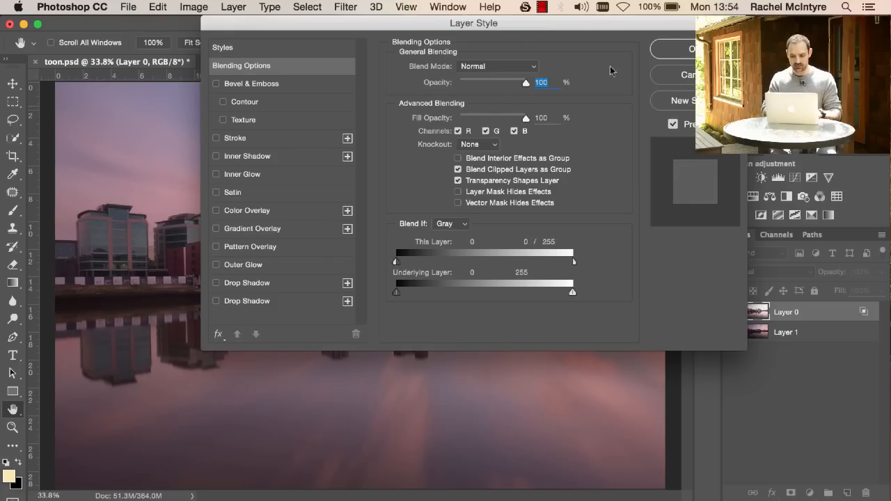
click(674, 54)
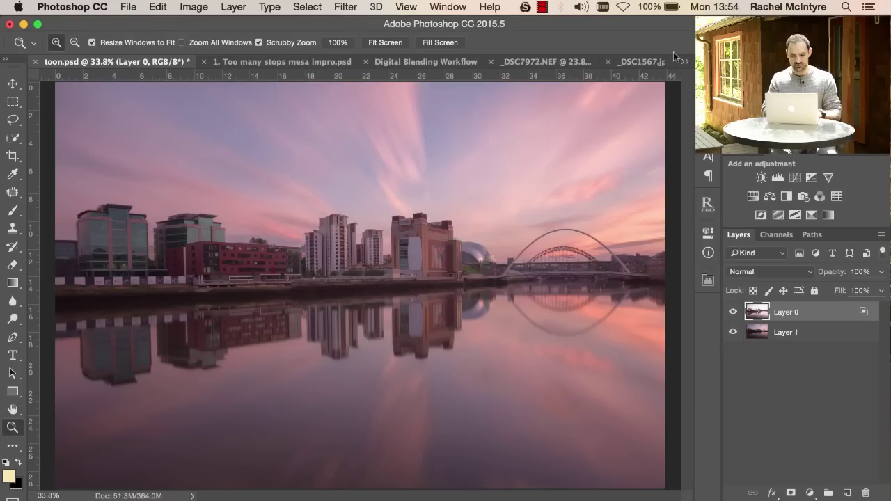
click(732, 312)
click(733, 312)
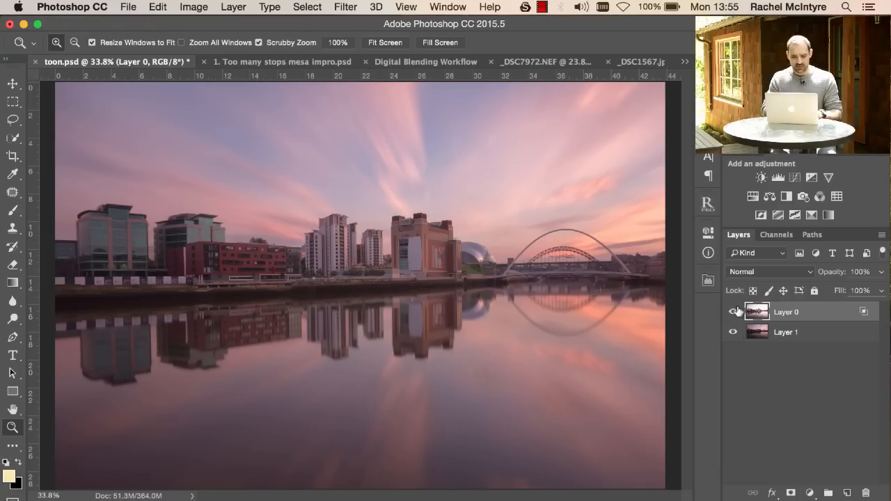
click(282, 61)
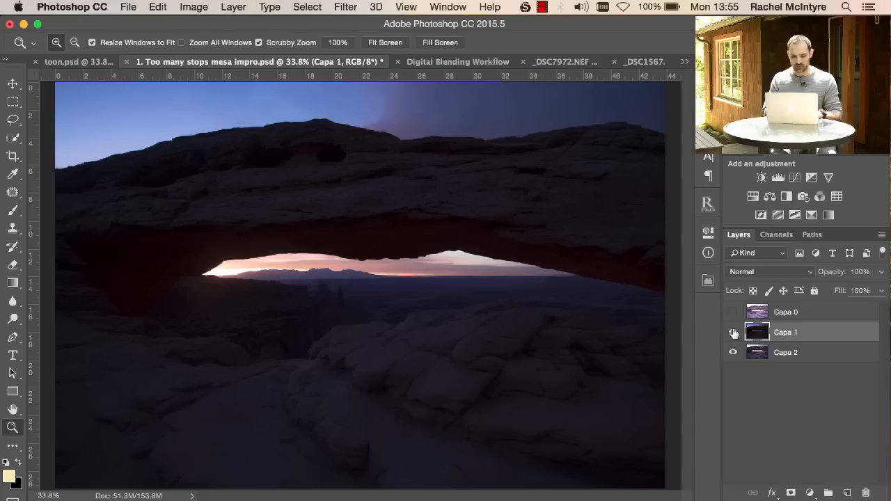
click(733, 332)
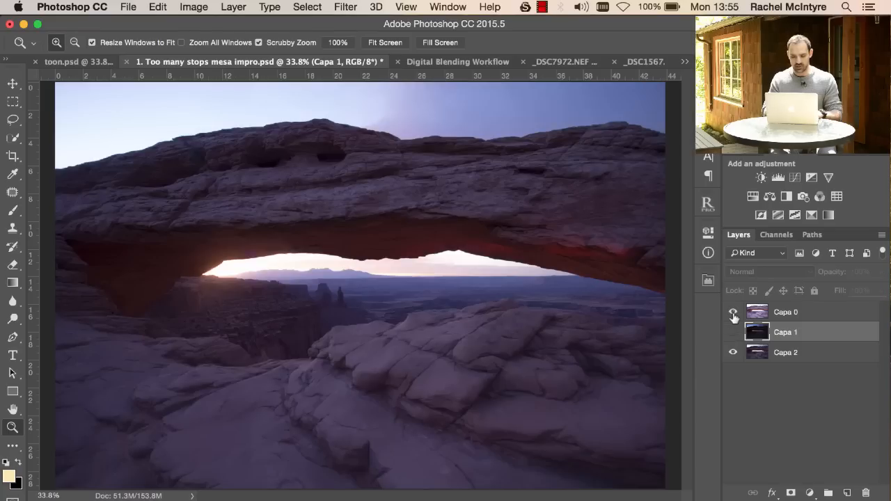
click(733, 312)
click(783, 353)
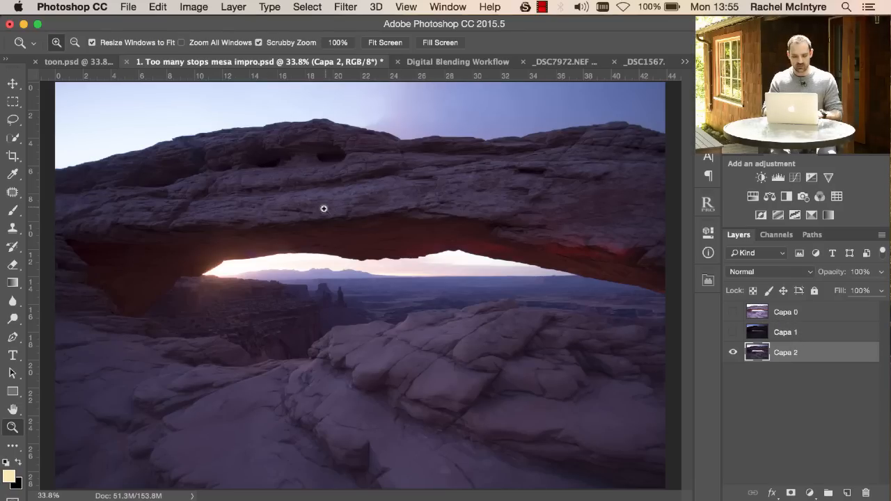
click(732, 333)
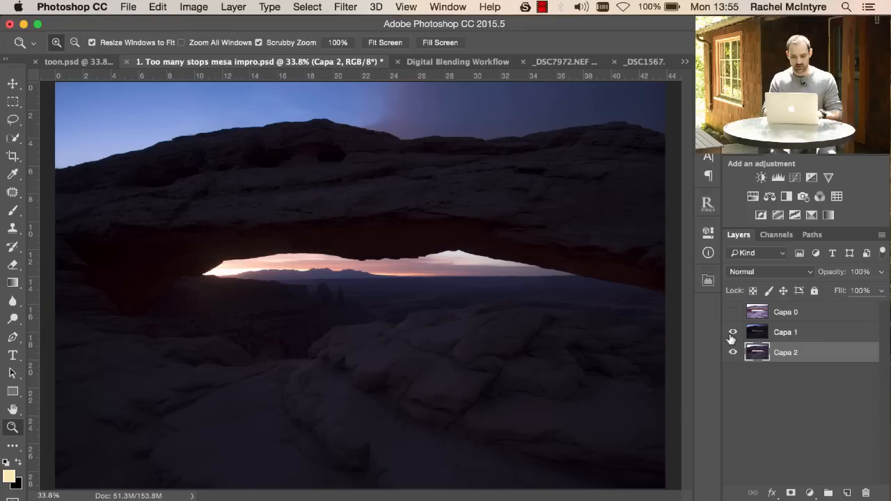
click(732, 332)
click(790, 334)
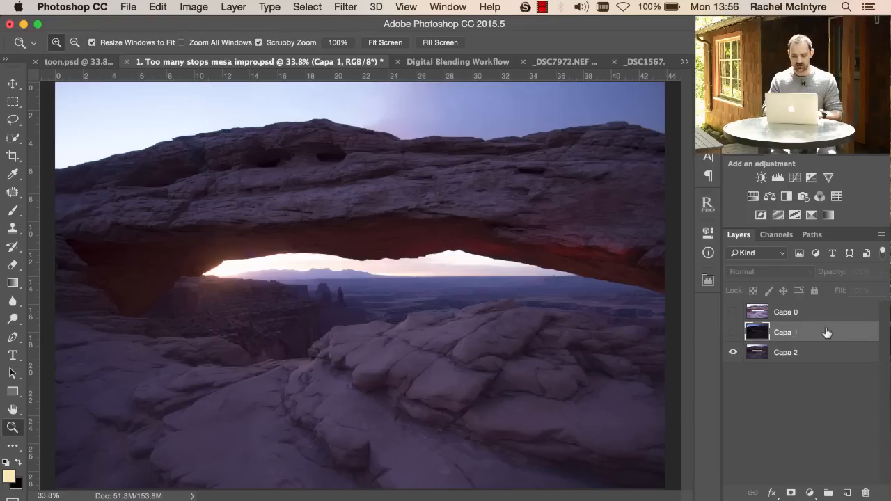
Apply a Raya Pro Dark 2 luminosity mask to Capa 1, judge it by toggling, then delete the mask.
click(708, 203)
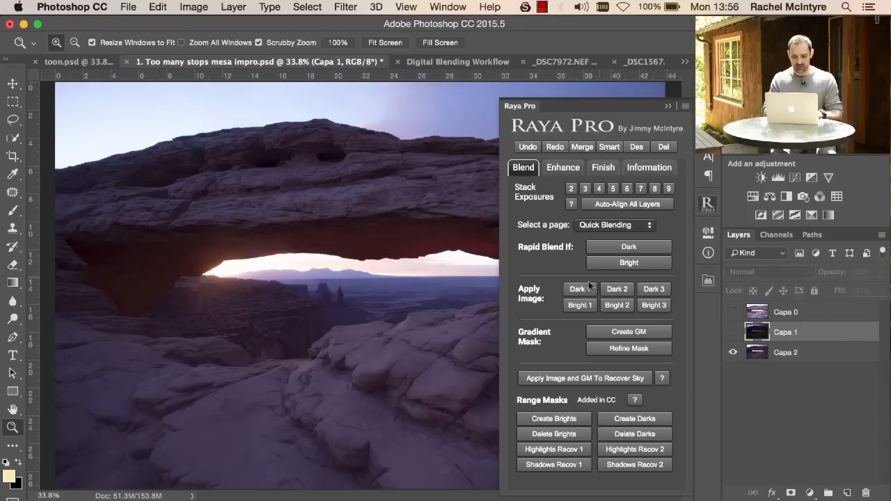
click(617, 289)
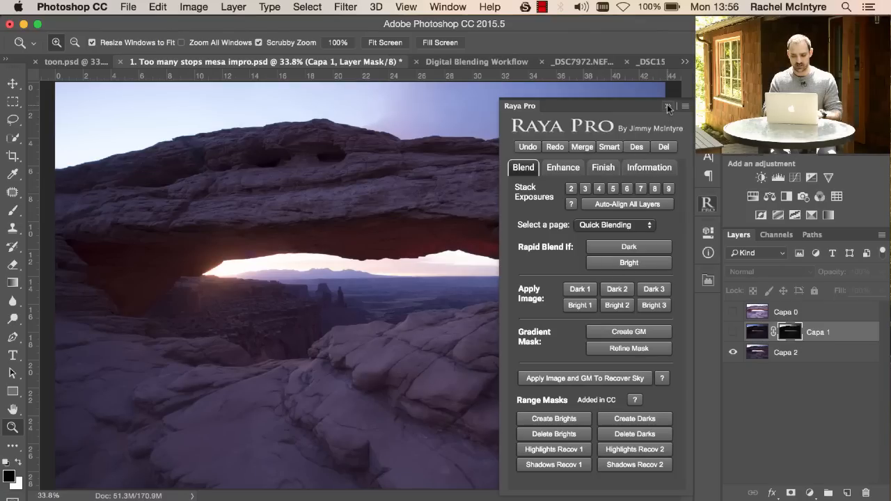
click(669, 106)
click(731, 333)
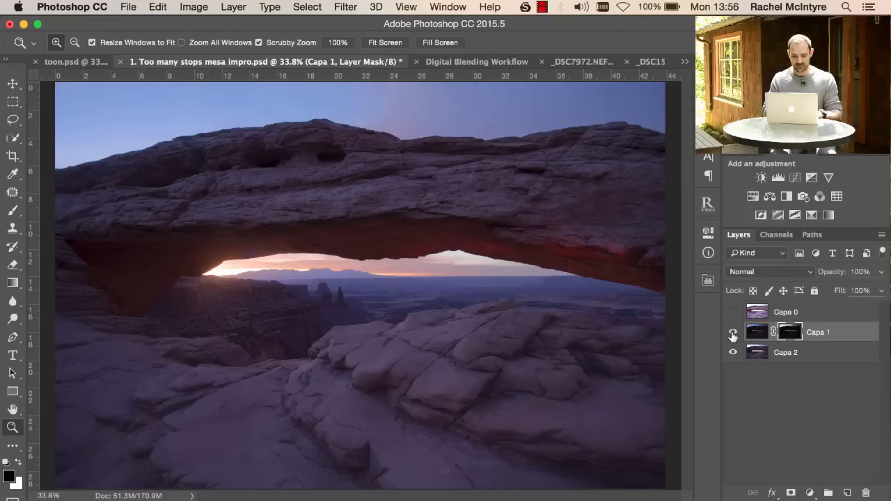
click(733, 334)
click(732, 335)
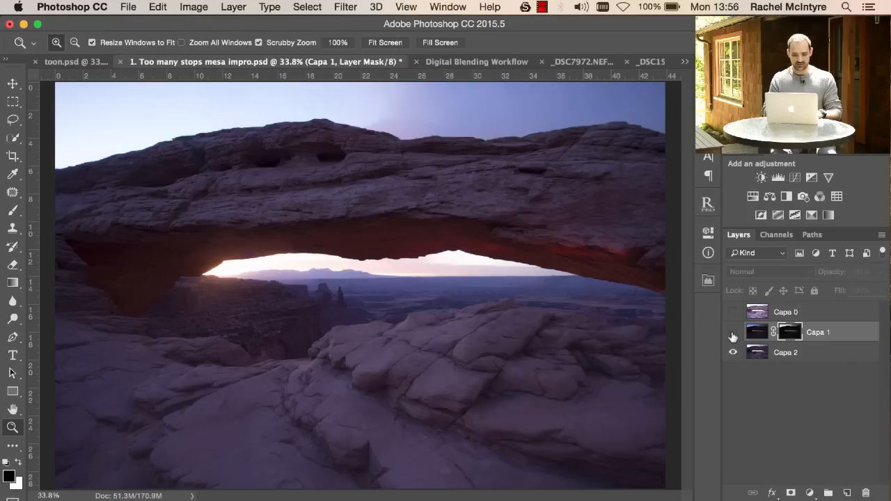
click(733, 335)
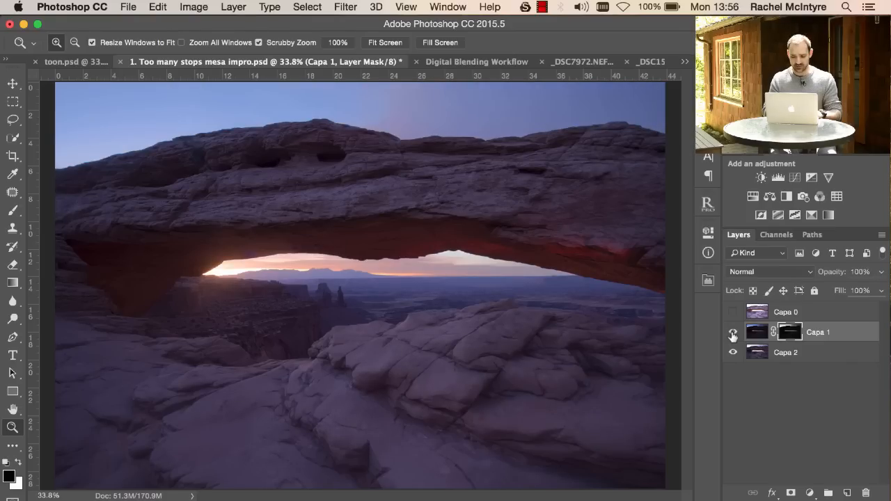
click(732, 335)
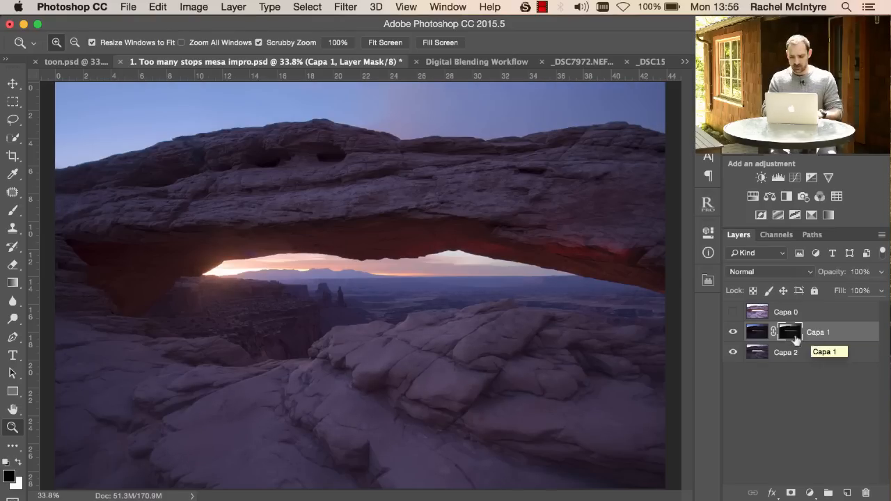
drag(789, 333, 865, 491)
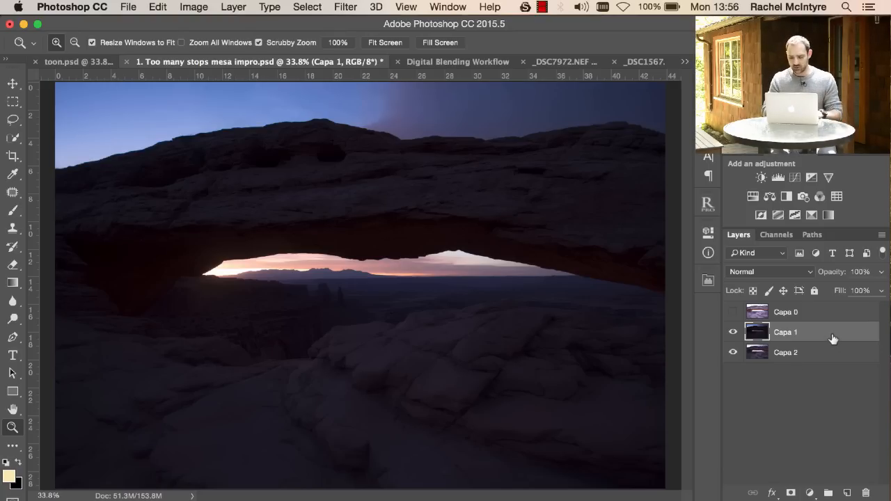
Add a white mask to Capa 1, apply the merged image onto it, and inspect the mask alone.
click(734, 333)
click(791, 493)
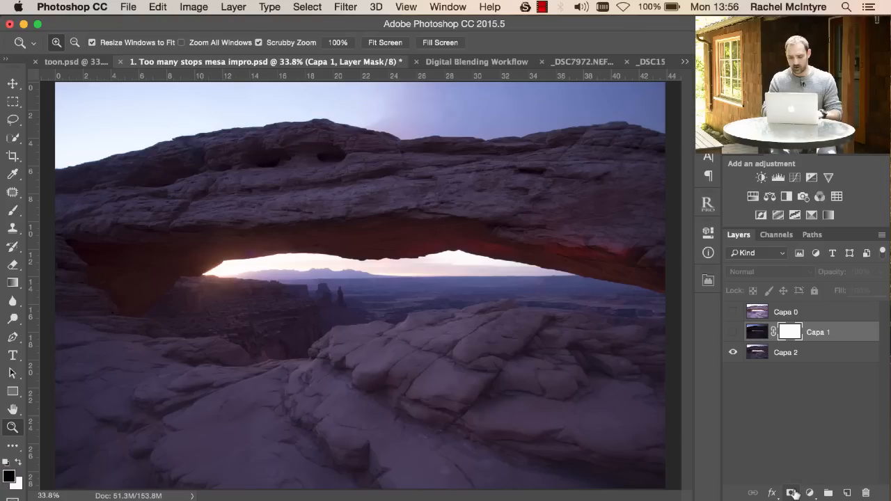
click(194, 7)
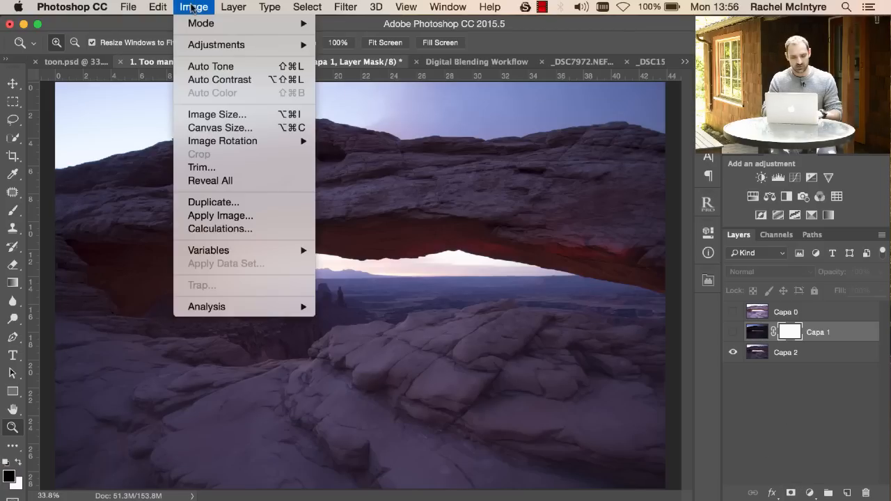
click(213, 215)
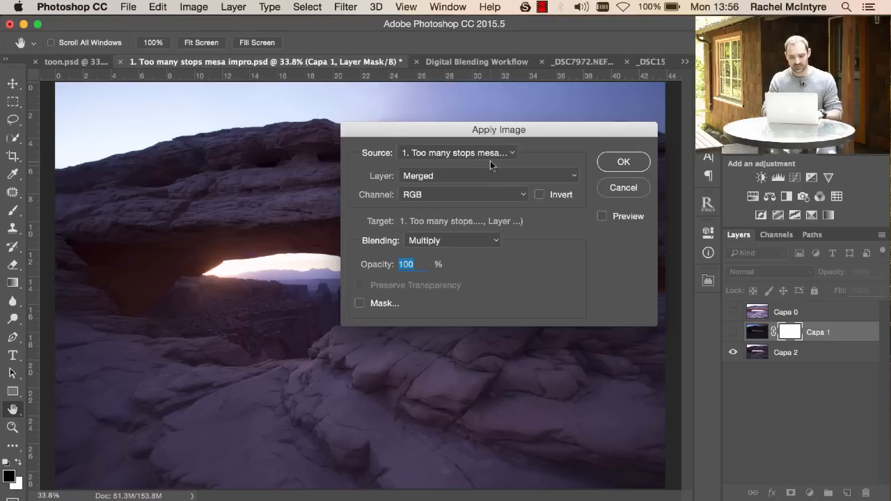
click(623, 161)
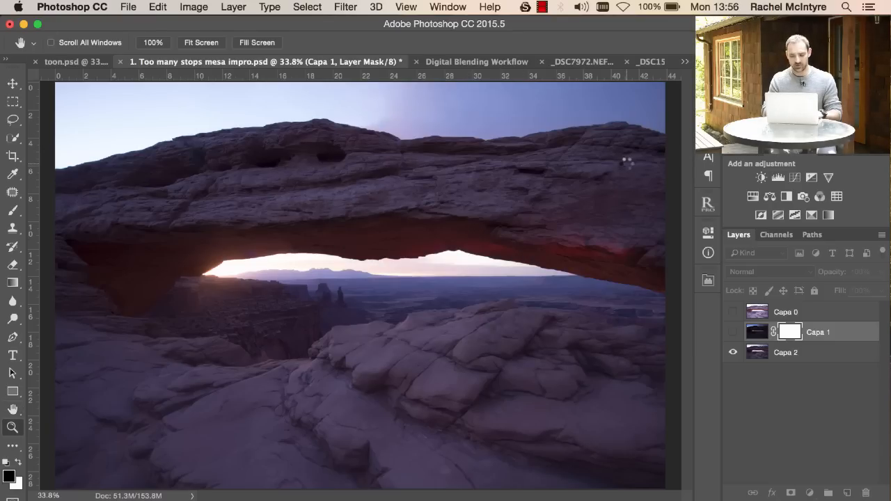
key(z)
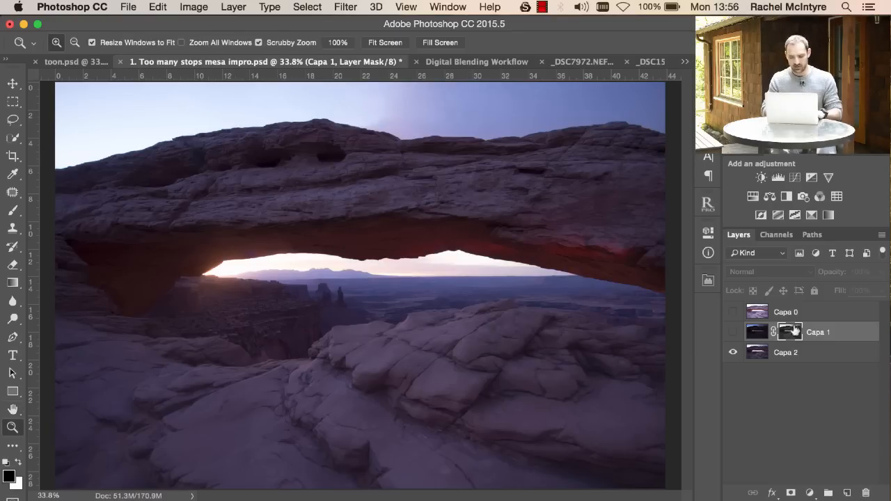
alt+click(790, 332)
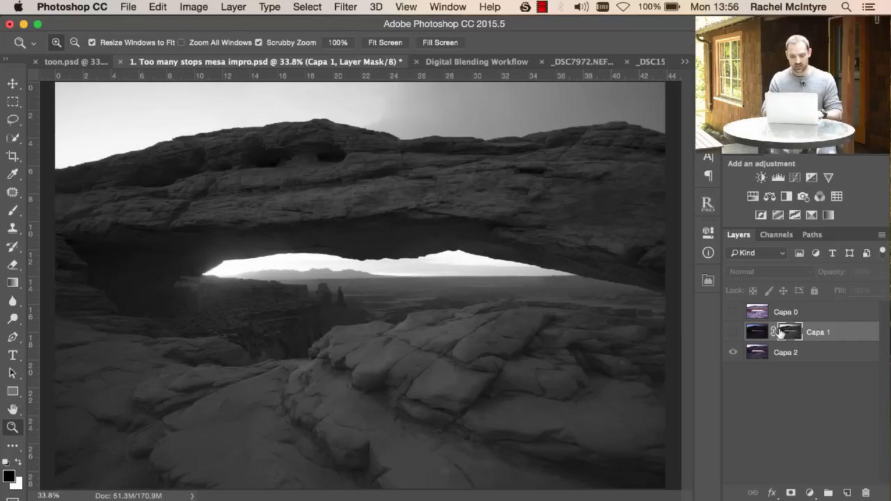
click(760, 332)
Apply the image to the mask a second time to strengthen it and inspect the refined mask.
click(789, 335)
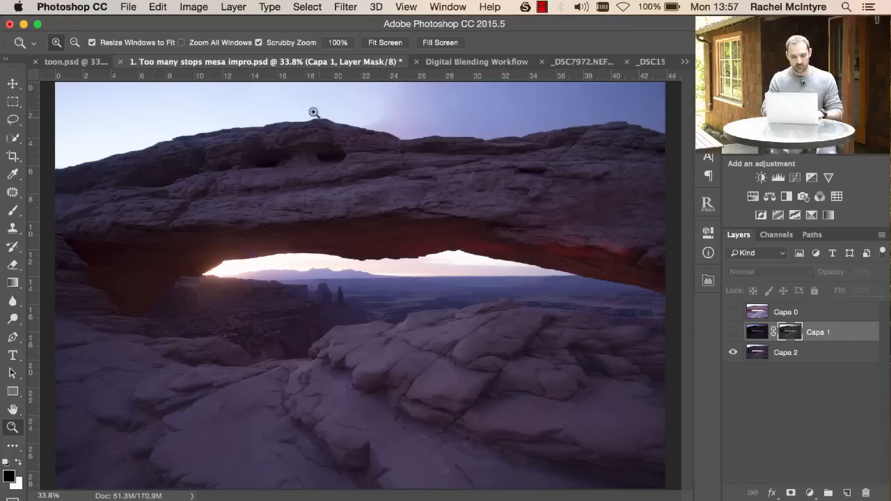
click(193, 7)
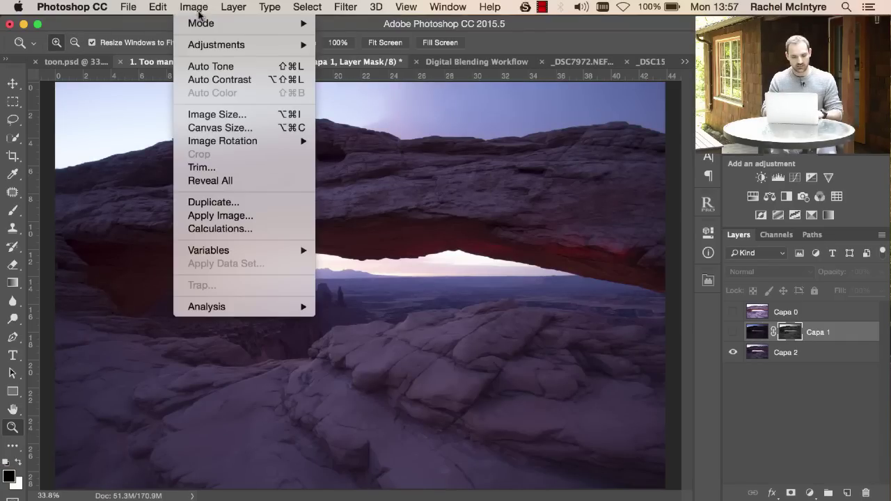
click(220, 215)
click(623, 161)
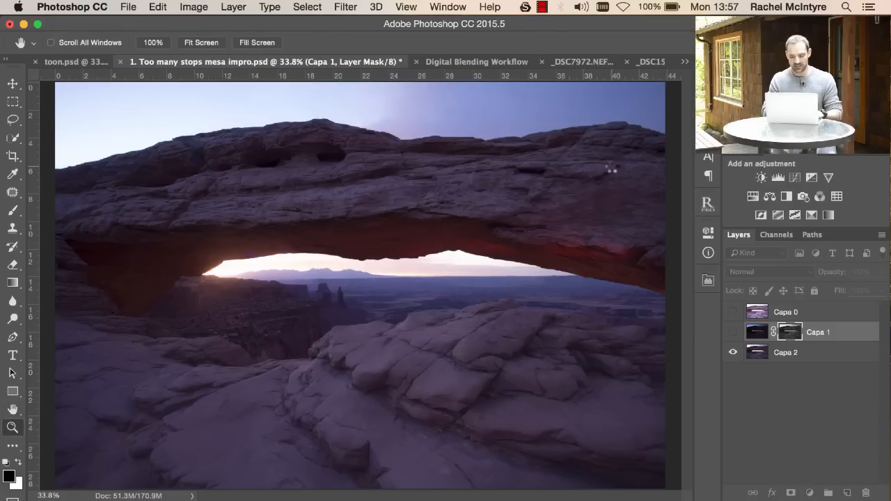
key(z)
alt+click(790, 332)
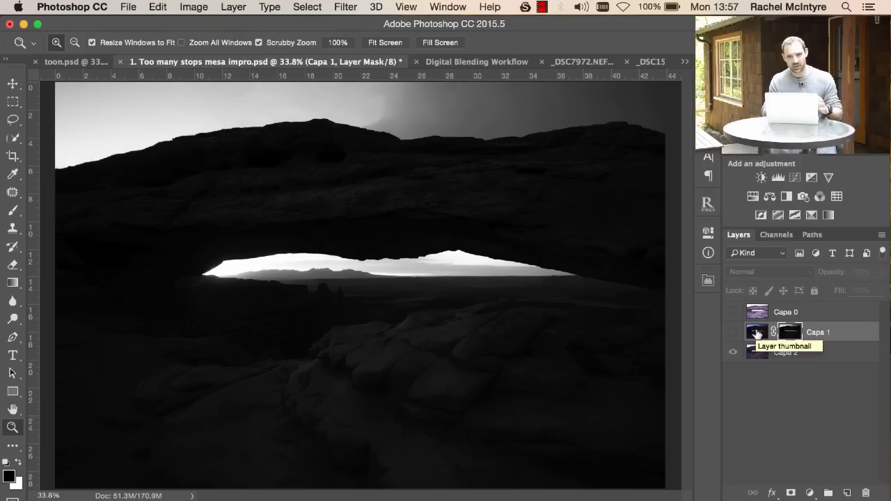
click(757, 333)
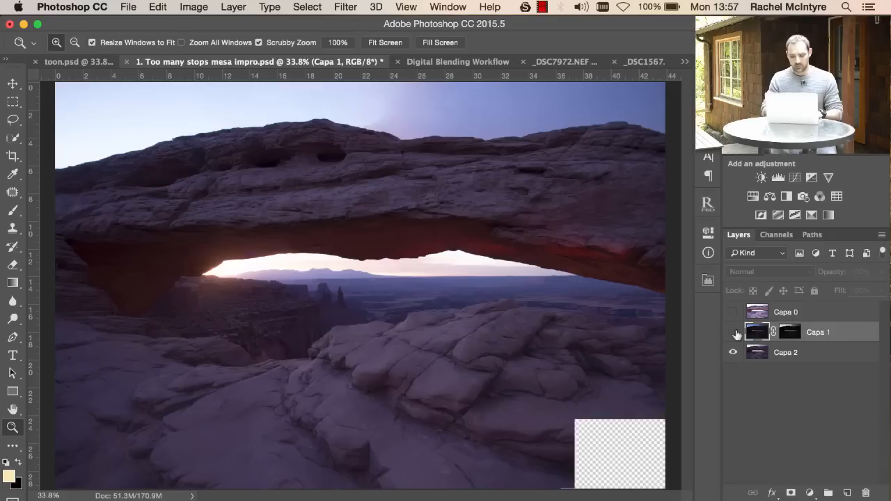
Toggle Capa 1 to judge the new mask's blend, hide it again and select Capa 0.
click(733, 332)
click(733, 333)
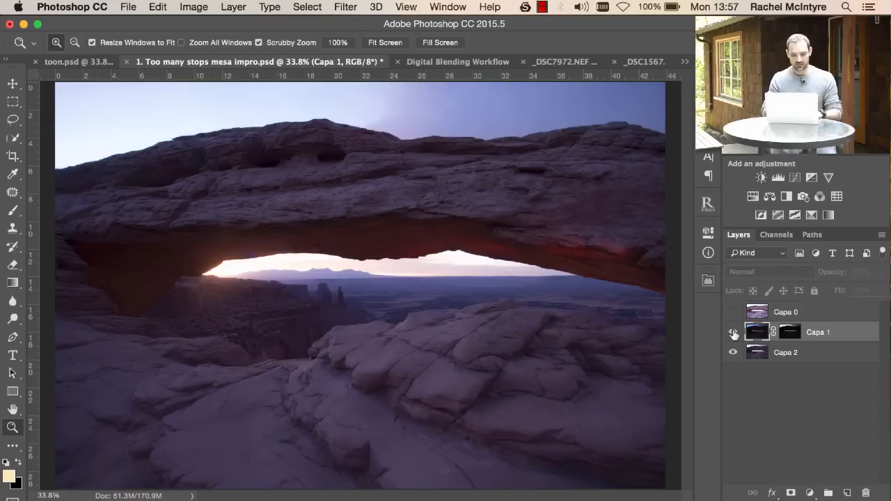
click(733, 333)
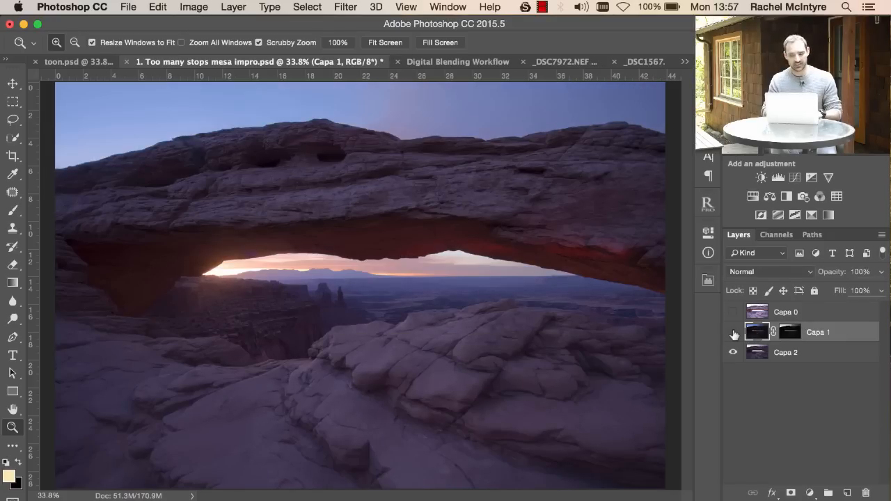
click(733, 333)
click(796, 312)
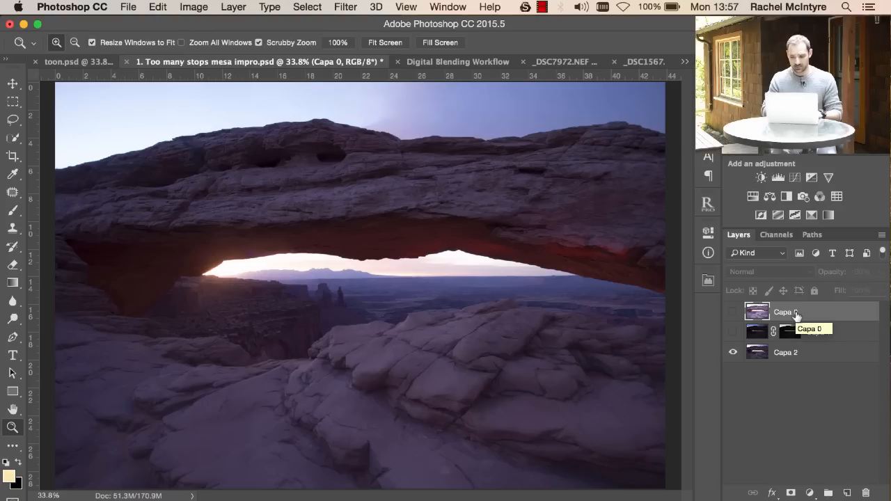
Give Capa 0 a Raya Pro brights mask, show it and lower its opacity to 29%.
click(709, 207)
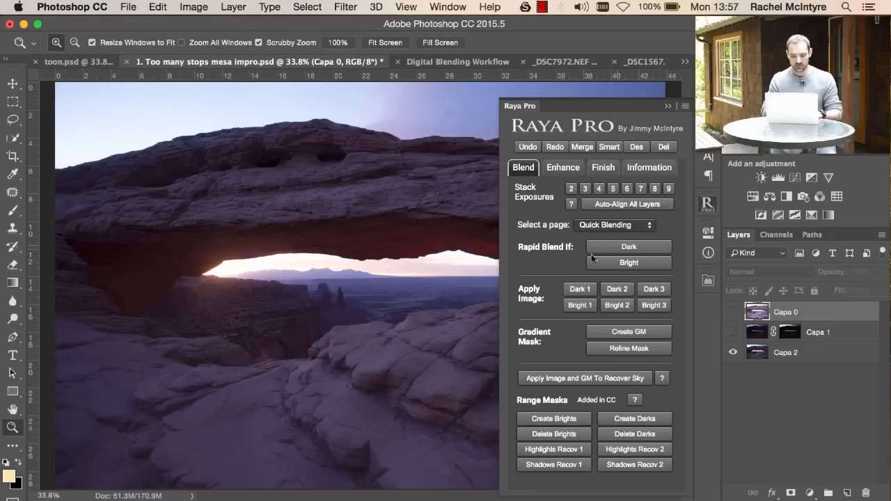
click(580, 305)
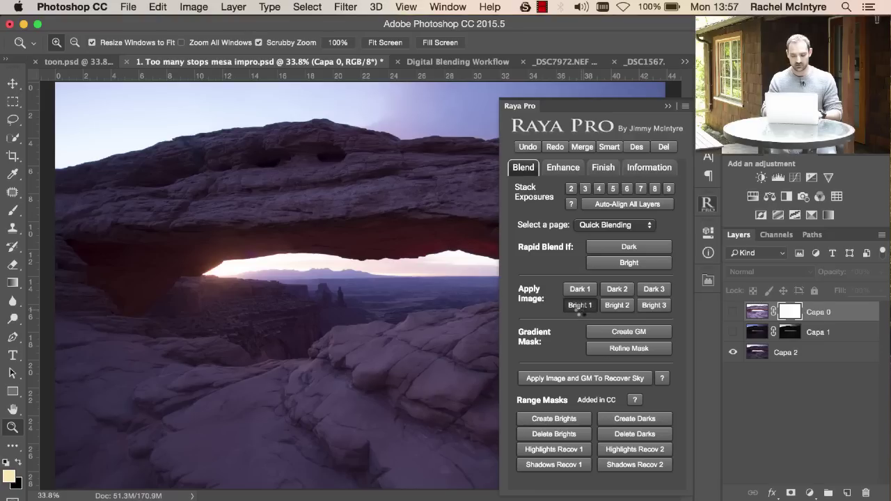
click(667, 108)
click(732, 312)
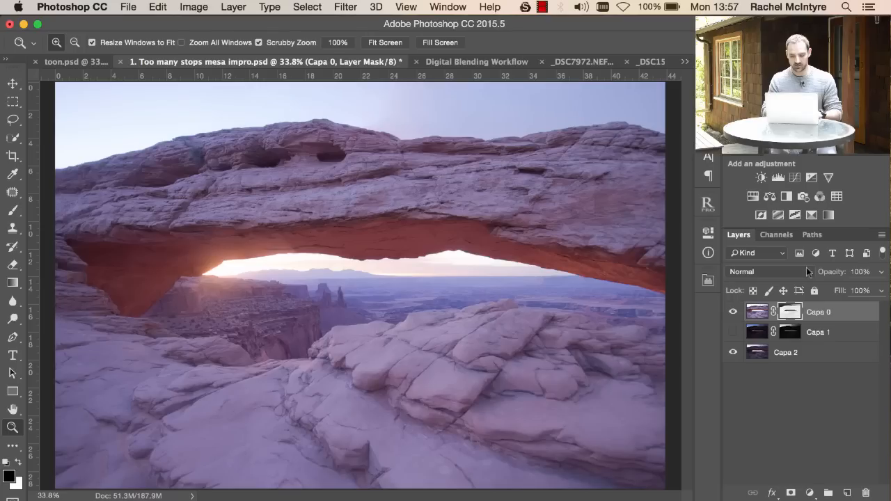
drag(838, 276, 786, 275)
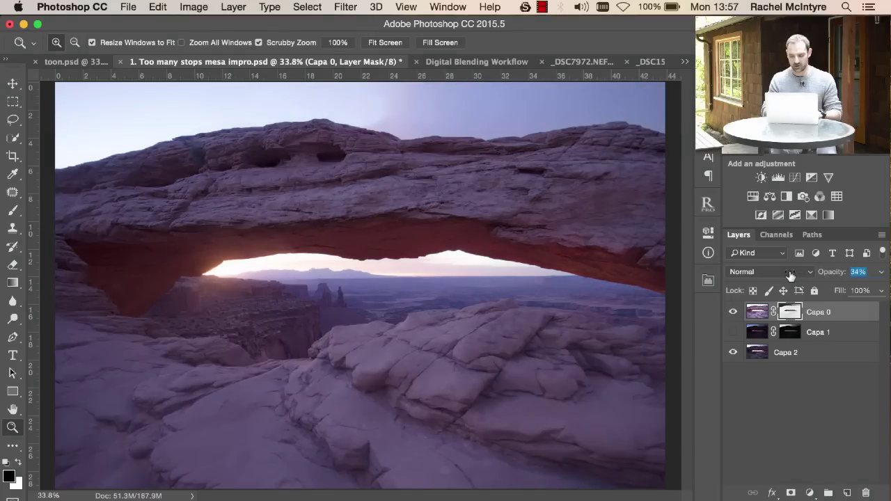
Show Capa 1, compare with Capa 0 on and off, then discard Capa 0's layer mask.
click(733, 332)
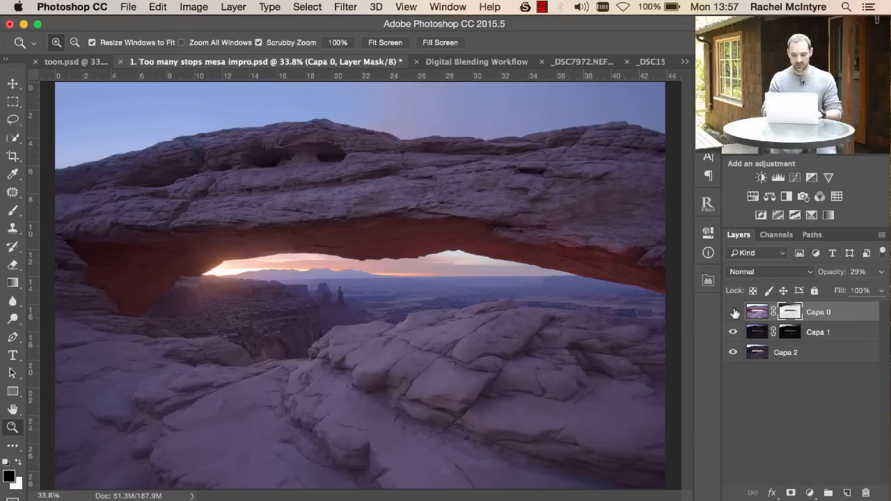
click(733, 312)
click(733, 312)
click(790, 314)
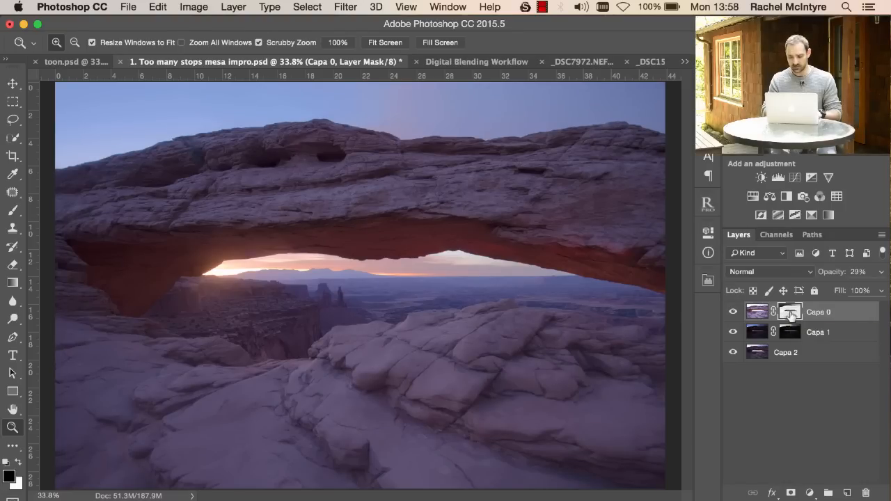
drag(790, 314, 866, 493)
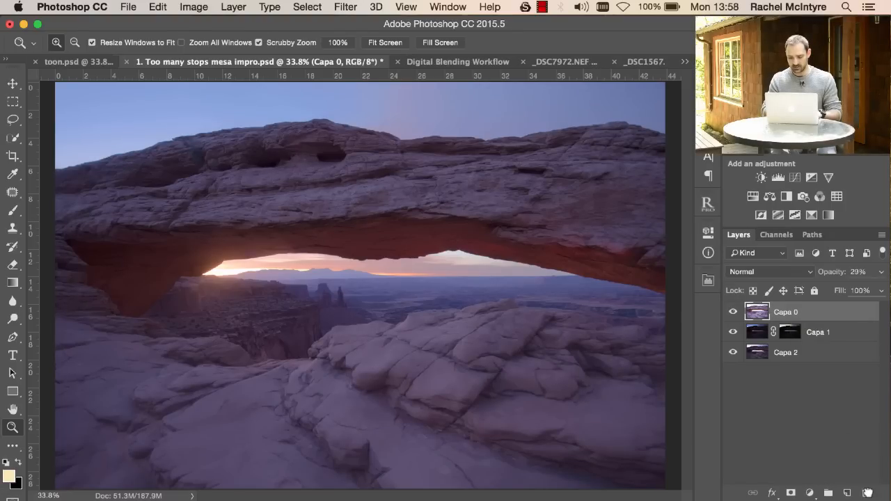
With both layers hidden, mask Capa 0 from the inverted merged image via Apply Image, then show the layers and compare.
click(733, 313)
click(733, 332)
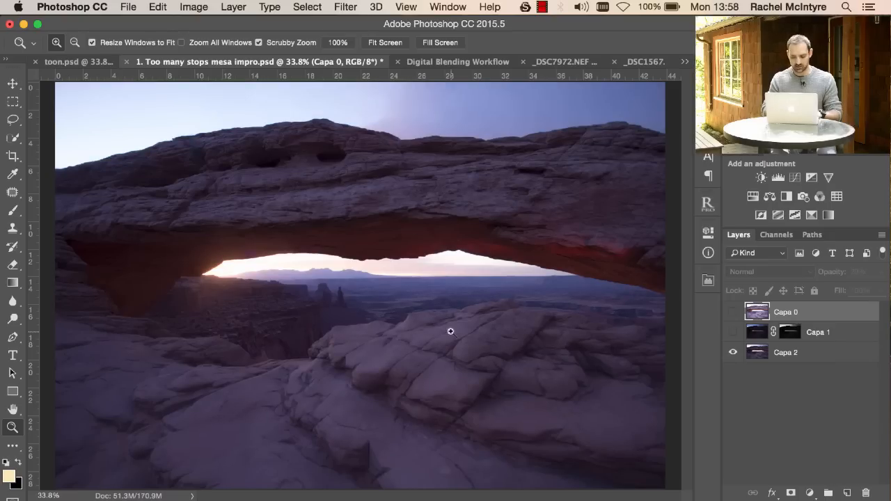
click(837, 495)
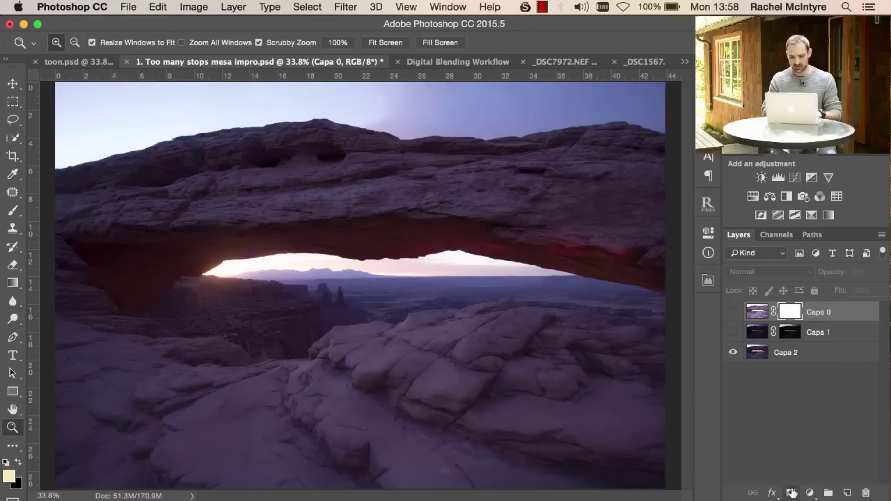
click(193, 7)
click(220, 215)
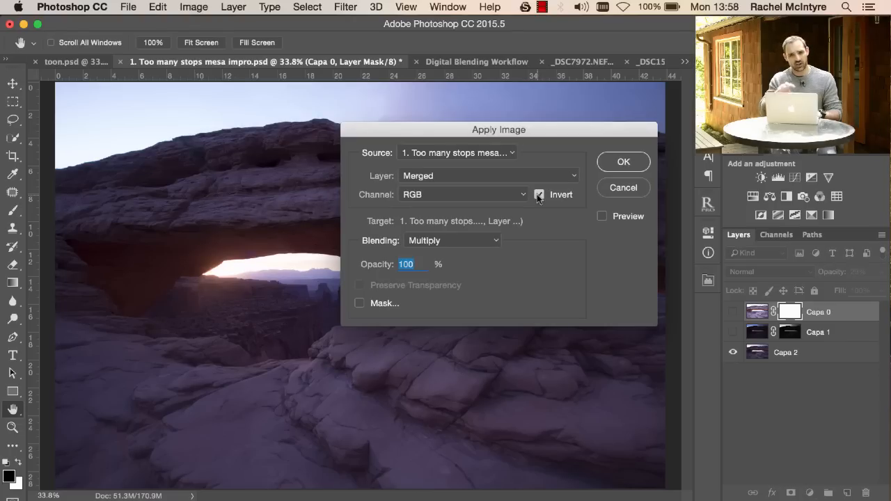
click(624, 162)
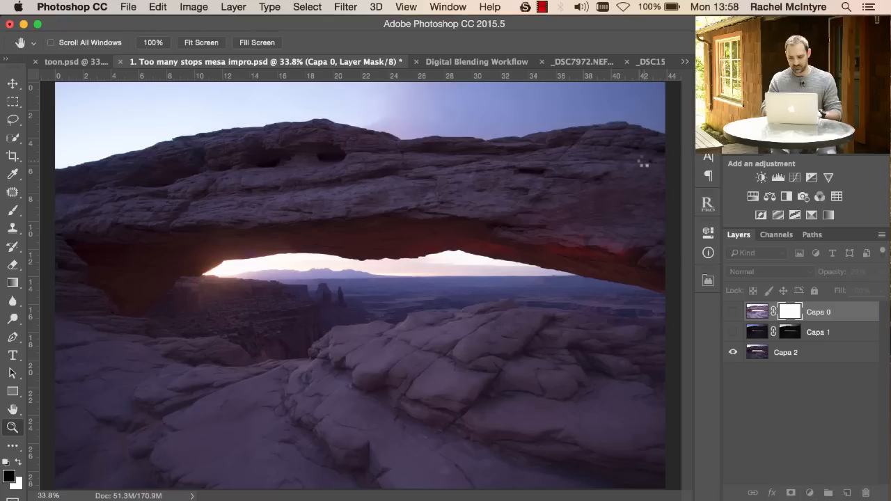
drag(732, 312, 732, 334)
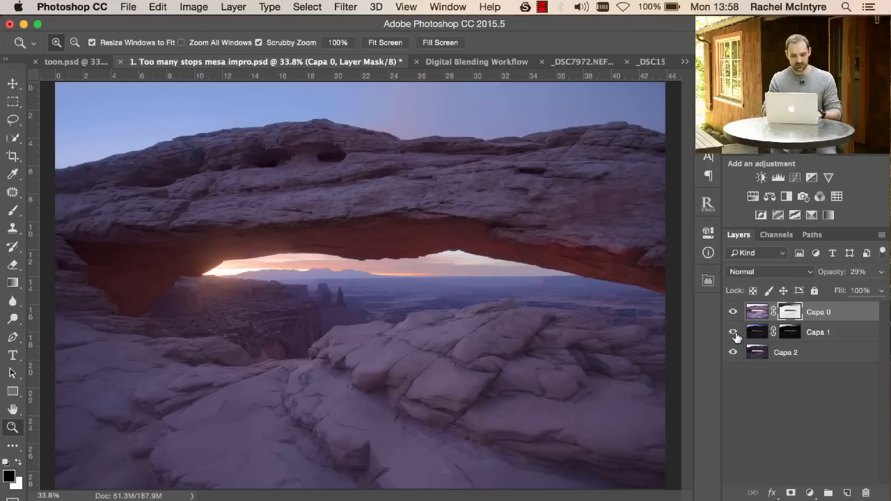
drag(732, 333, 732, 312)
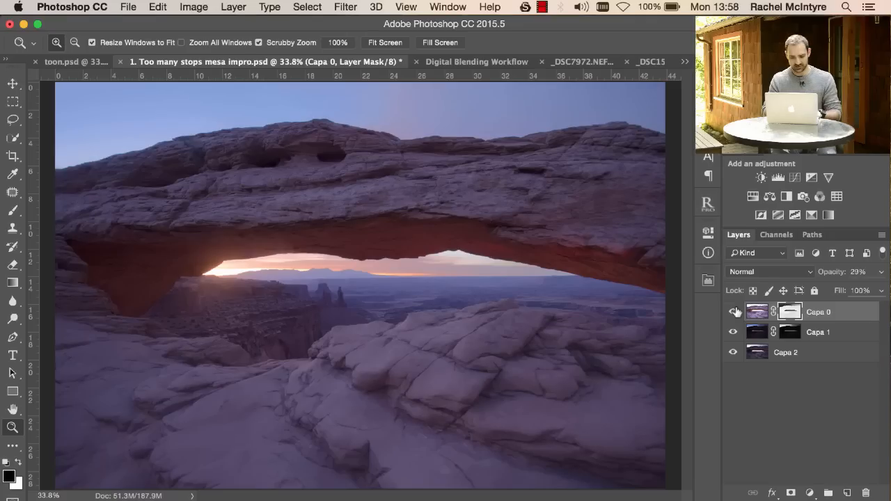
Switch to the Digital Blending Workflow document and bring up the Raya Pro tools.
click(499, 62)
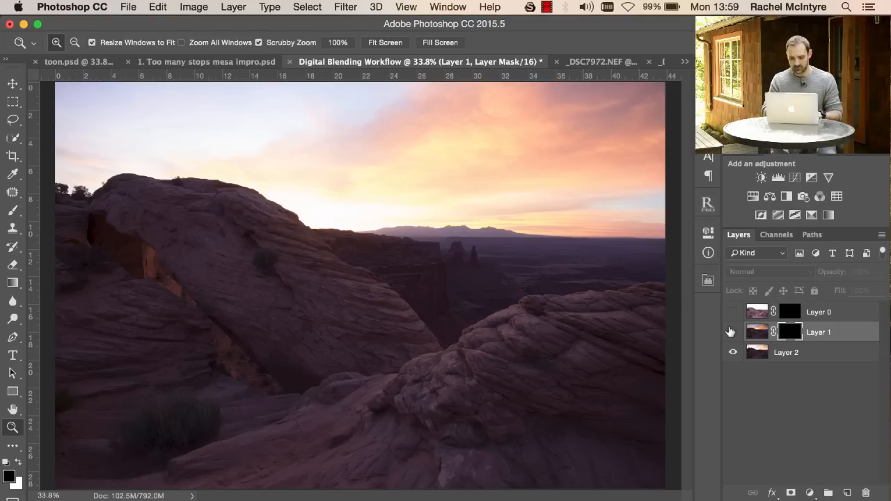
click(706, 203)
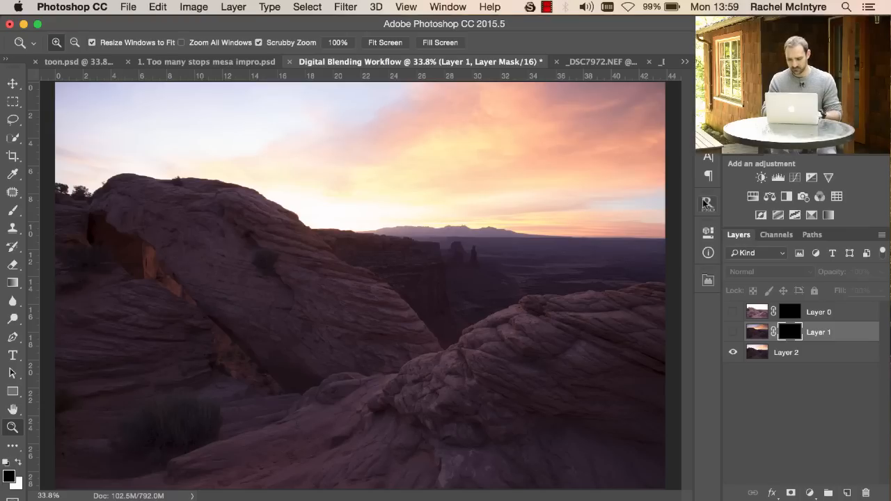
Create all Raya Pro luminosity mask channels, load Brights 3 and preview it as a black-and-white mask.
click(706, 202)
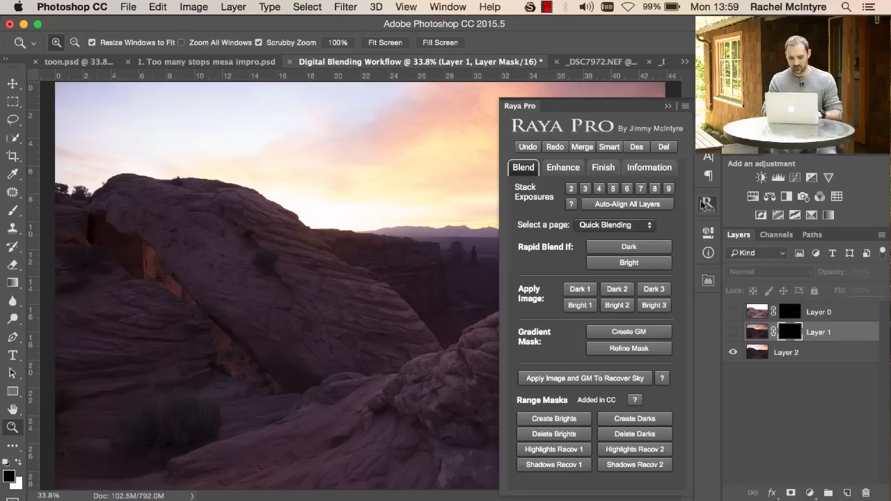
click(605, 225)
click(609, 246)
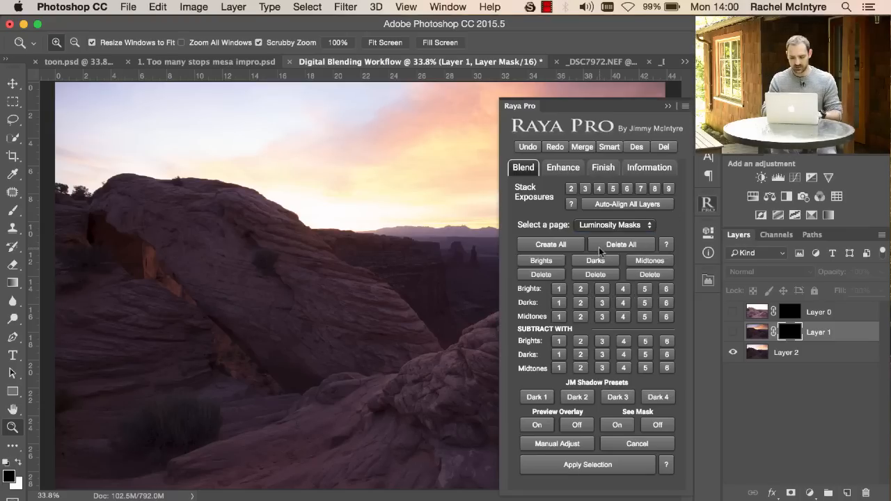
click(550, 244)
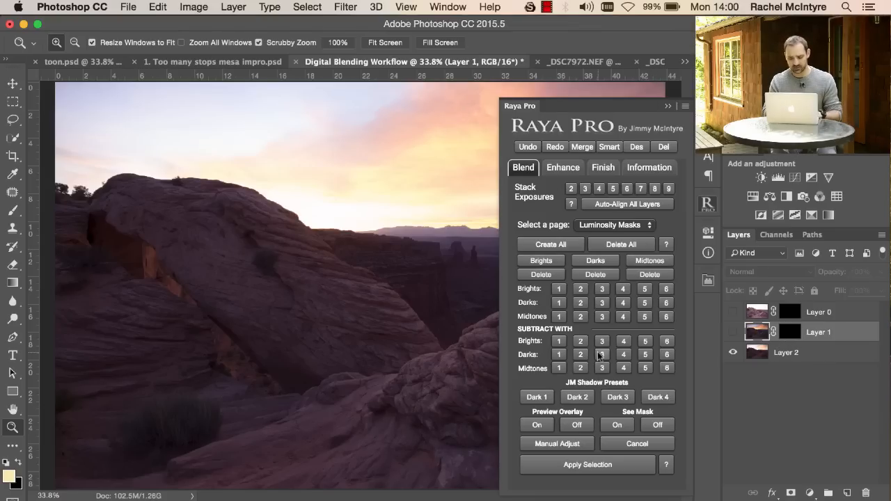
click(602, 289)
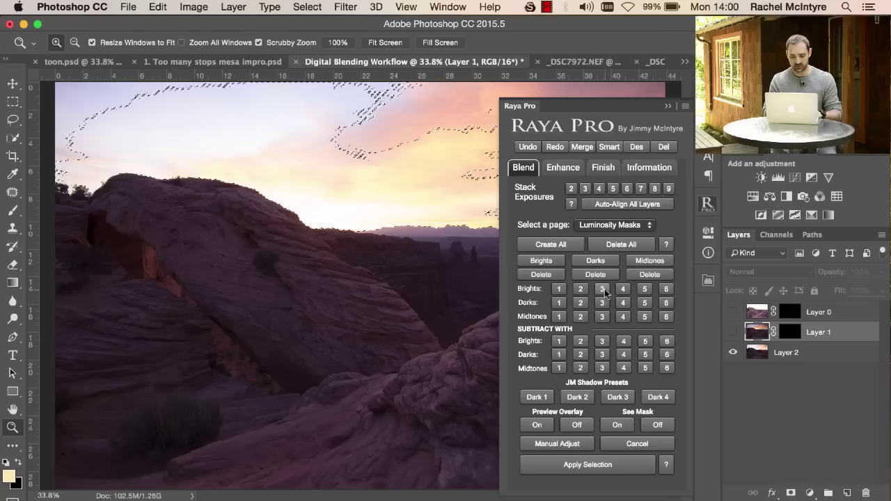
click(618, 425)
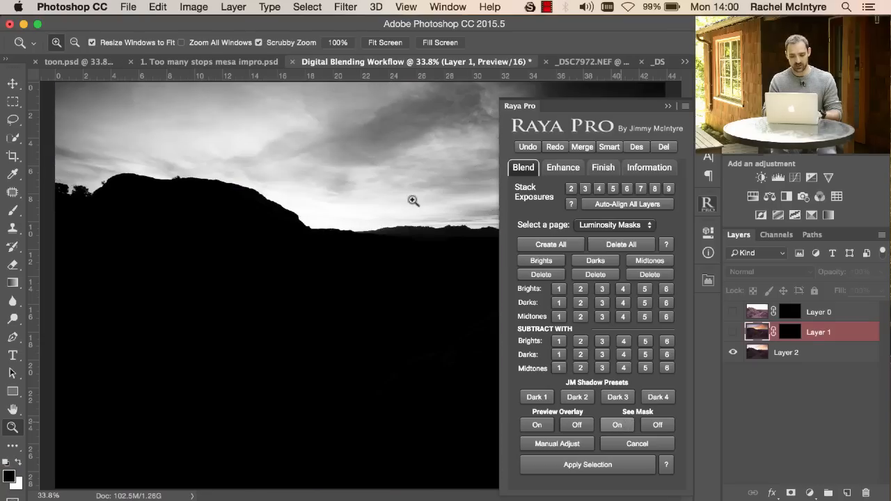
click(654, 423)
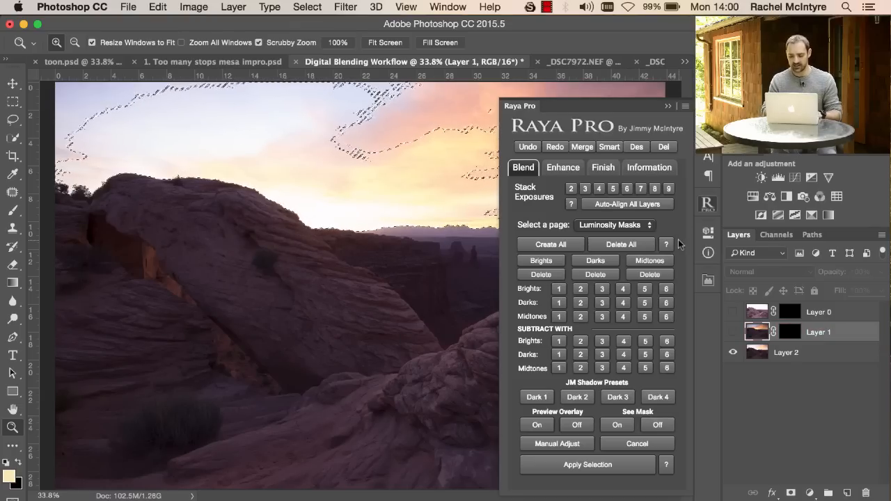
Compare the Brights 1 and Brights 2 channels and load Brights 1 as a selection.
click(774, 236)
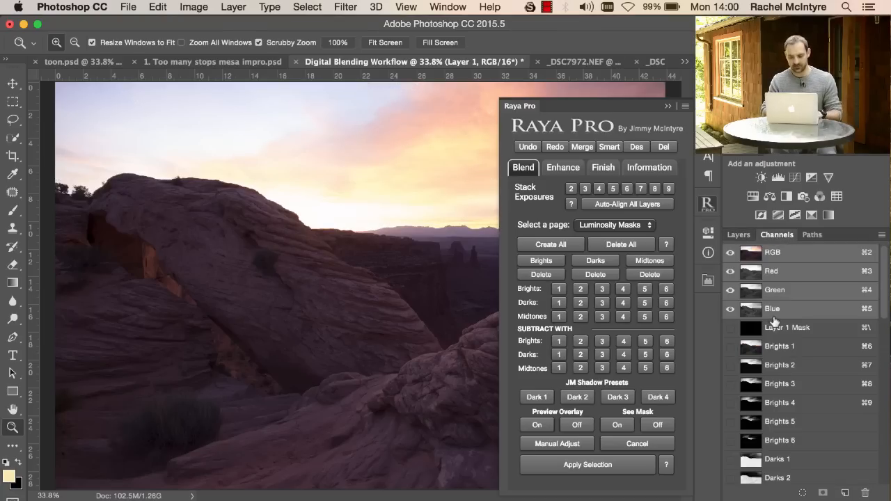
click(752, 368)
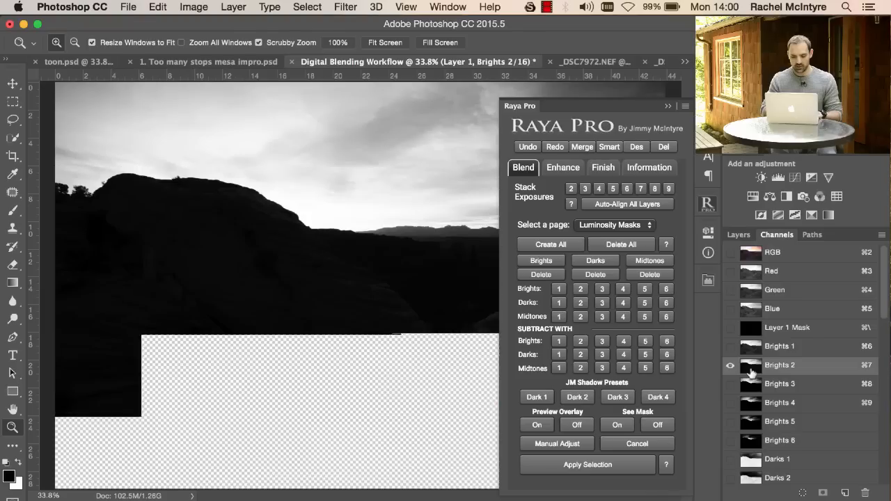
click(668, 107)
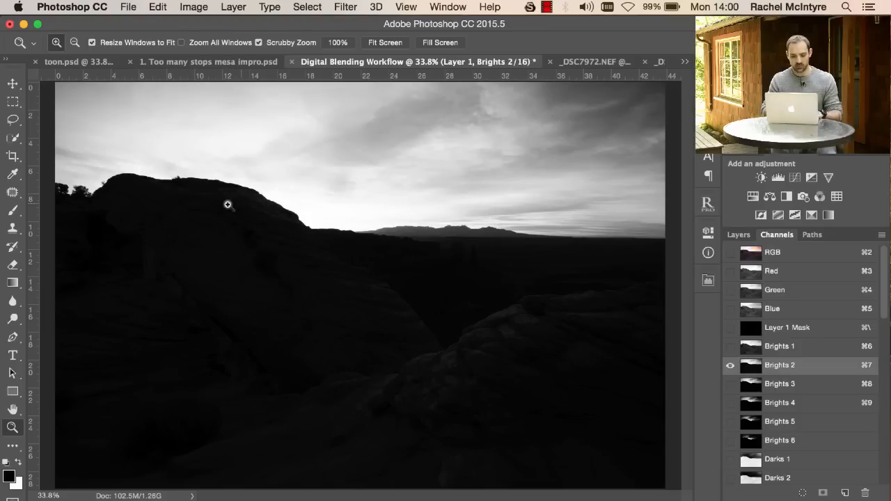
click(750, 348)
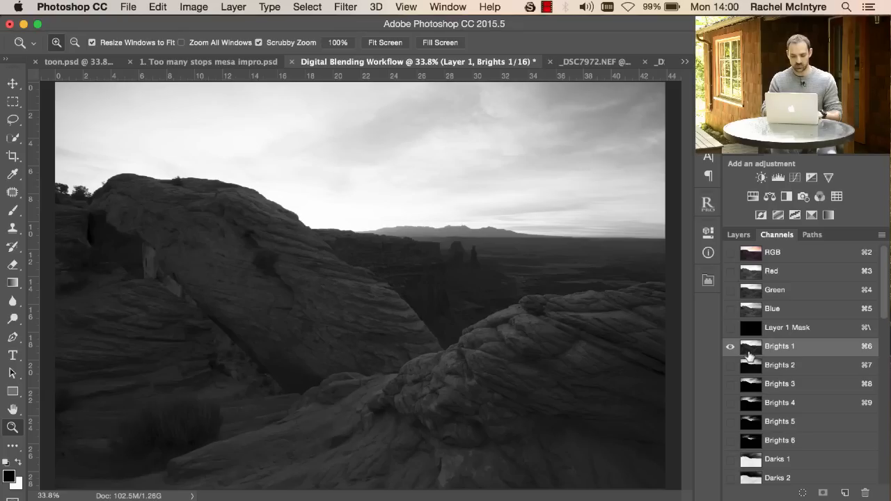
click(751, 366)
click(753, 350)
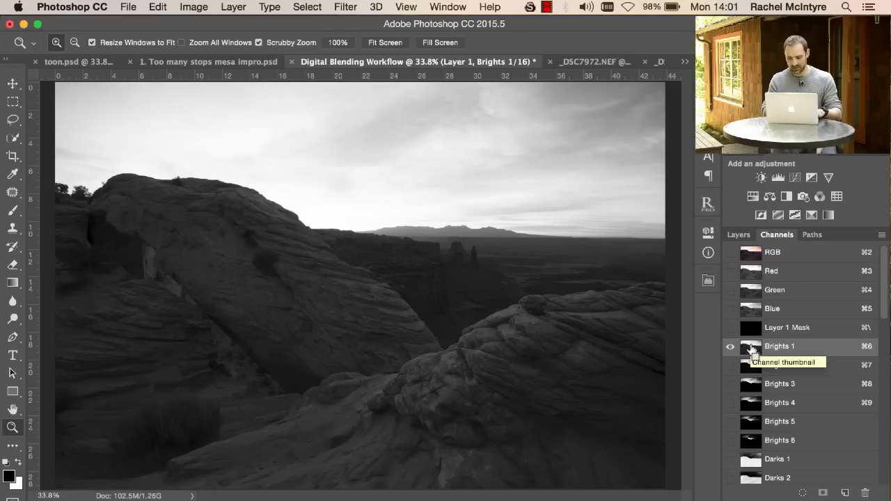
super+click(751, 346)
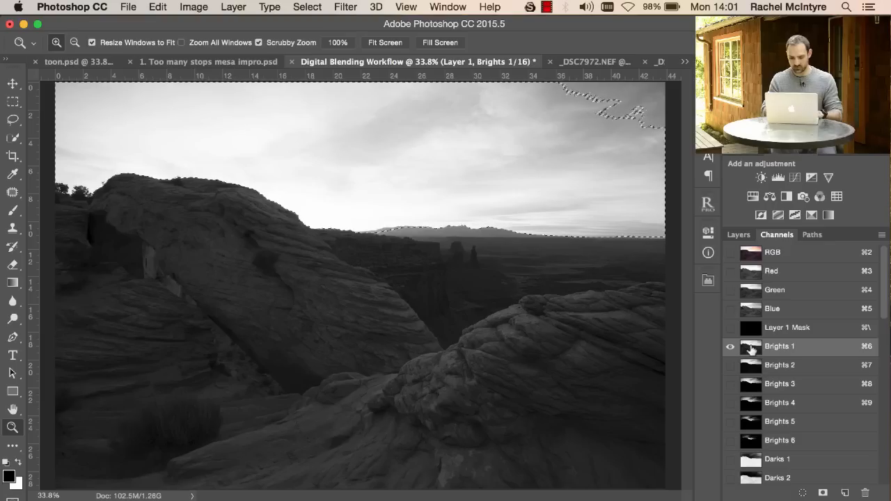
Show Layer 1, target its mask and hide the selection edges while keeping the selection.
click(739, 234)
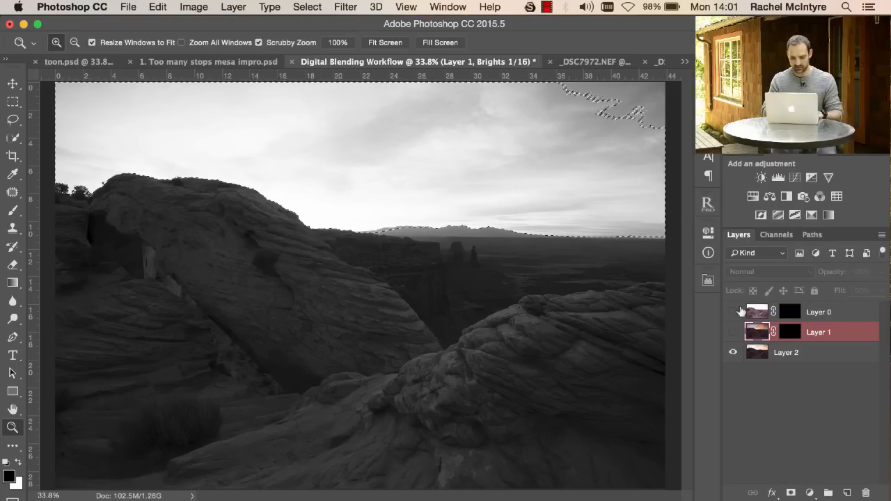
click(732, 332)
click(789, 332)
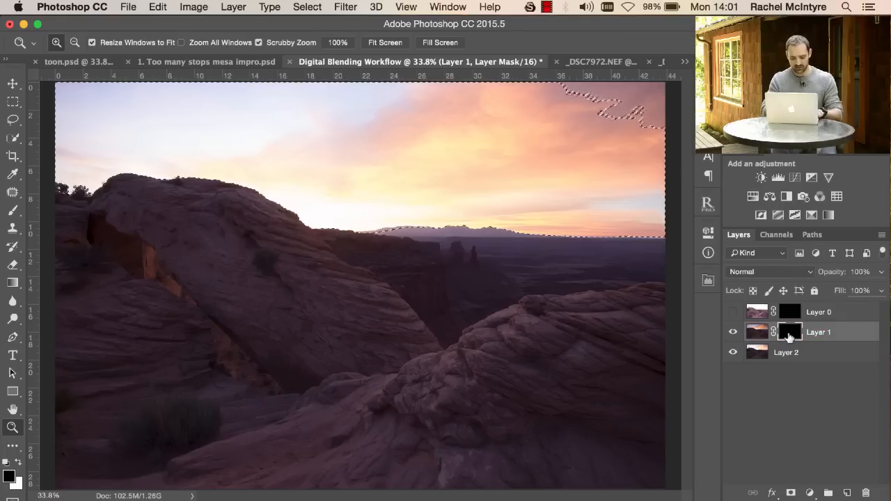
key(super+h)
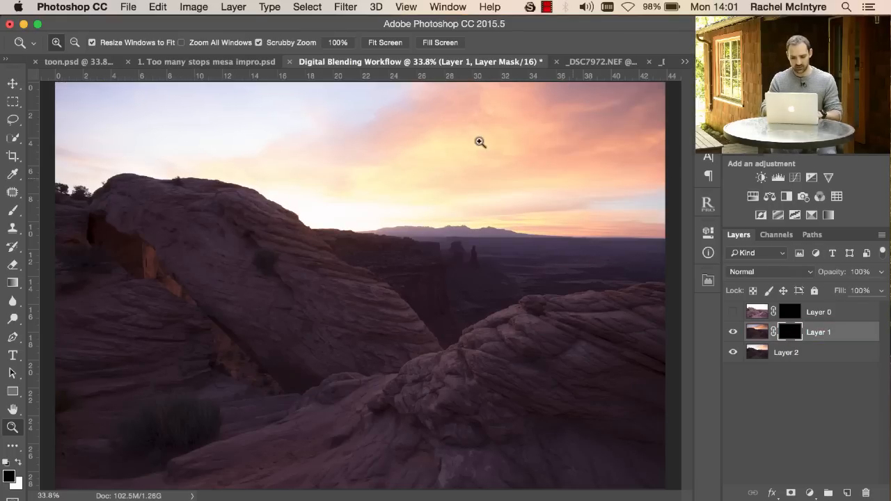
Paint white with a soft brush on Layer 1's mask to reveal the orange sky across the canyon.
click(14, 210)
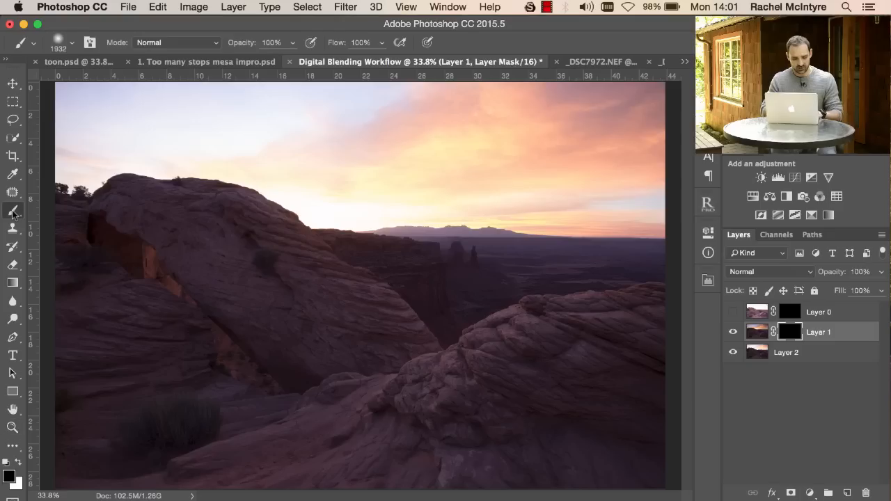
click(19, 462)
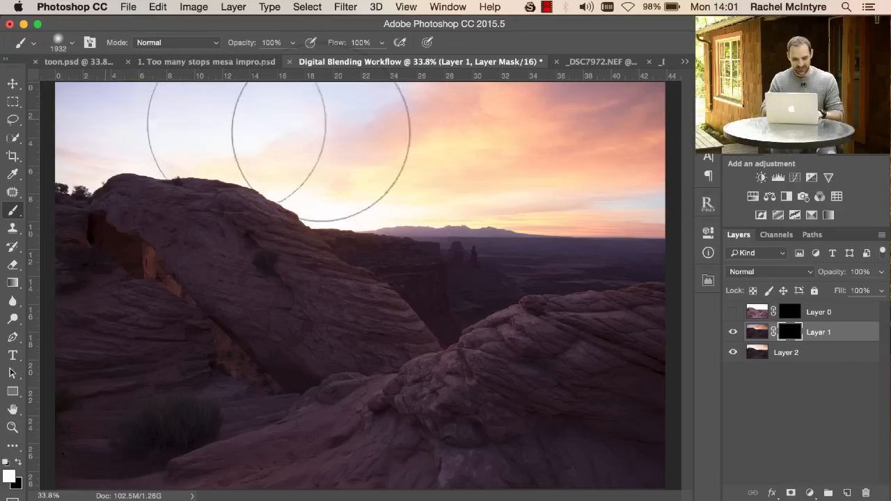
mouse_move(136, 125)
mouse_down()
mouse_move(664, 150)
mouse_move(201, 139)
mouse_up()
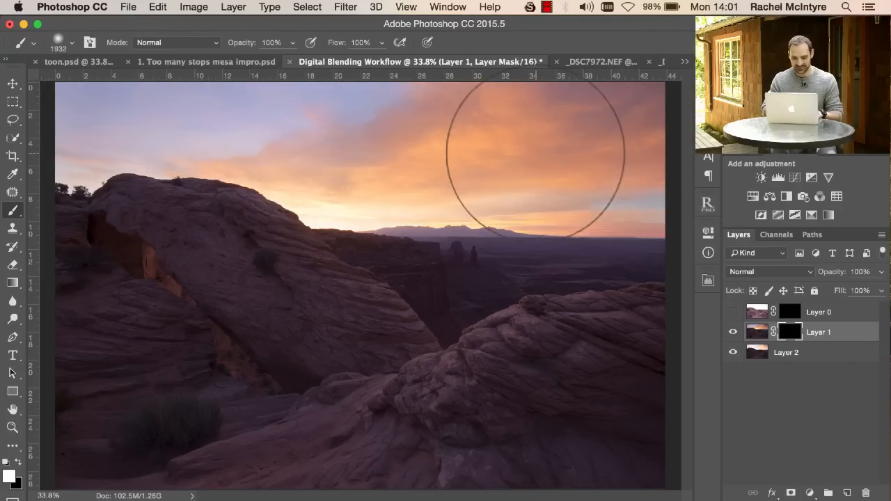
drag(459, 157, 649, 155)
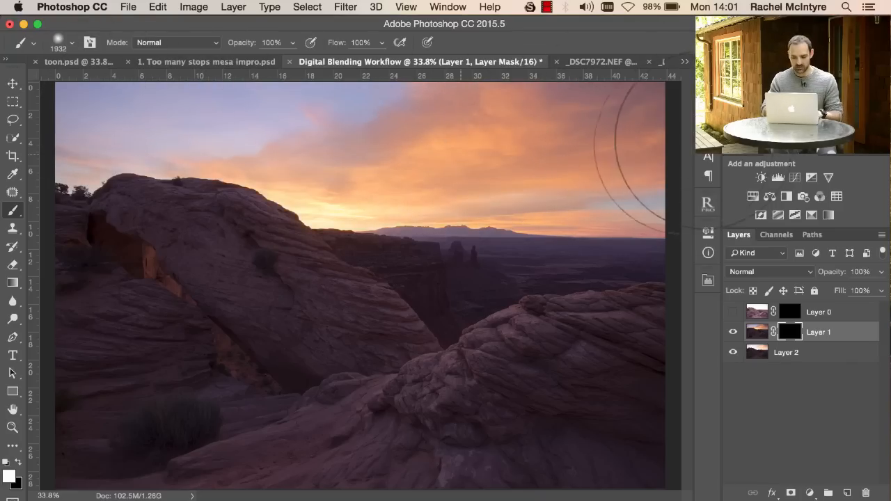
drag(341, 150, 139, 115)
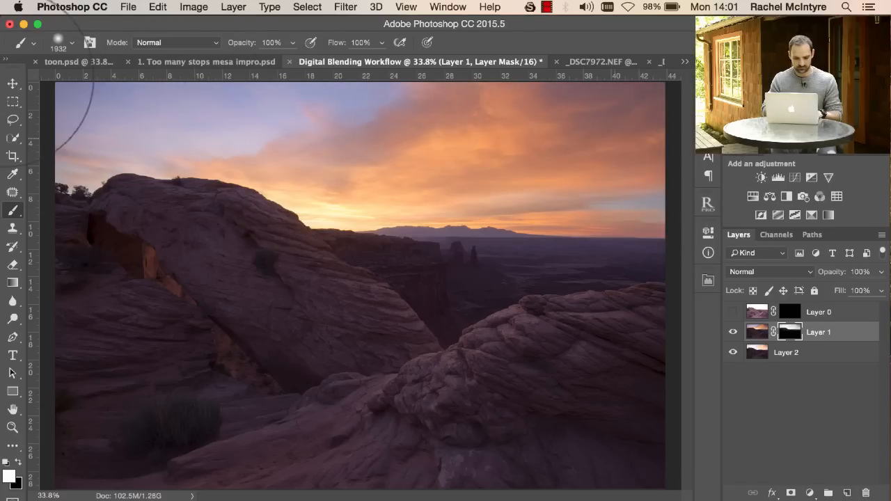
Toggle Layer 1's visibility to compare the sky with and without the blend.
click(735, 332)
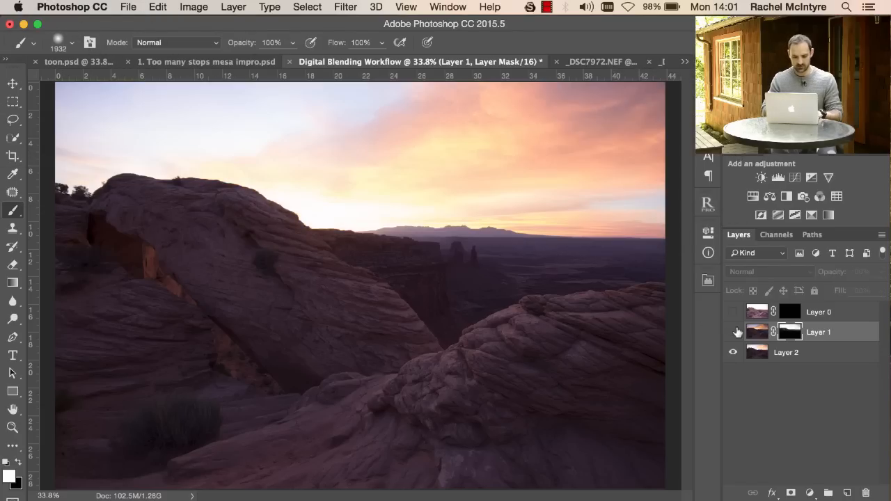
click(735, 332)
click(735, 332)
click(735, 332)
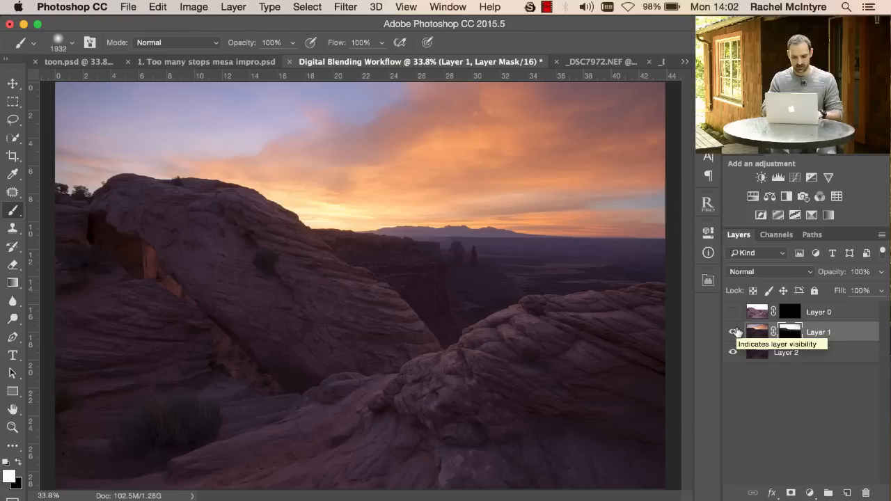
Show Layer 0, target its mask and load the Darks 2 channel as a selection.
click(759, 313)
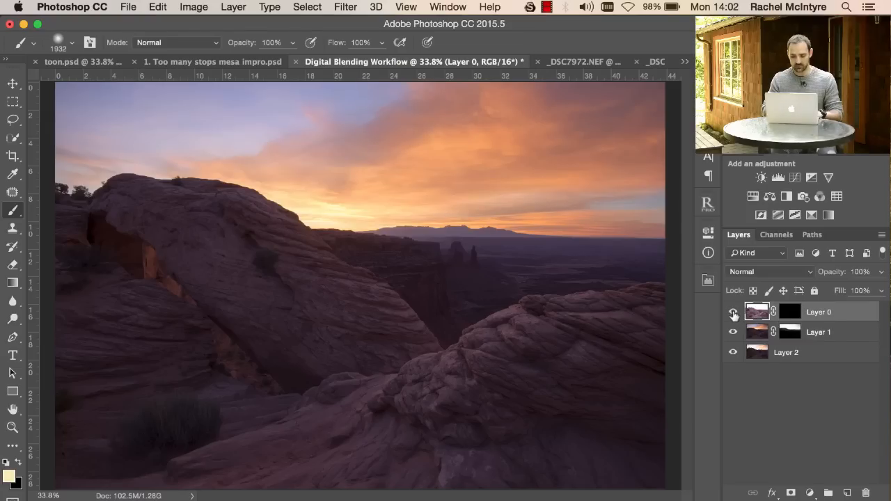
click(734, 315)
click(789, 313)
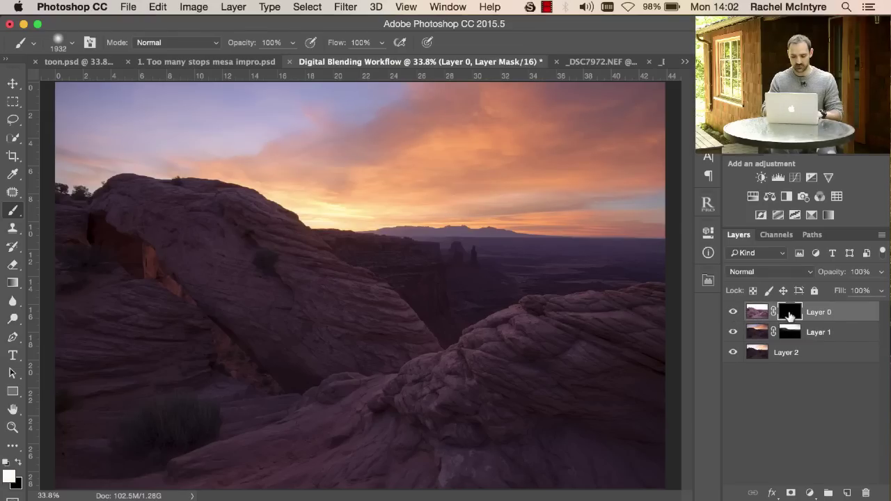
click(776, 236)
scroll(759, 348, down, 5)
scroll(759, 369, down, 2)
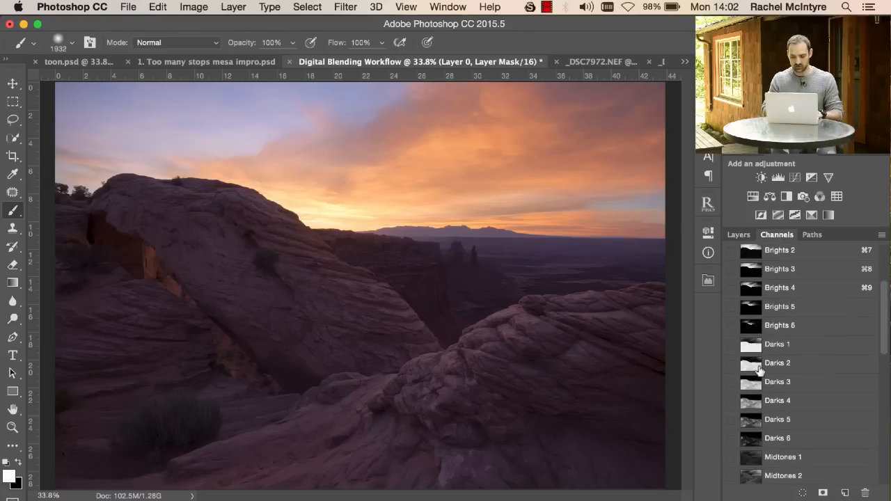
click(755, 365)
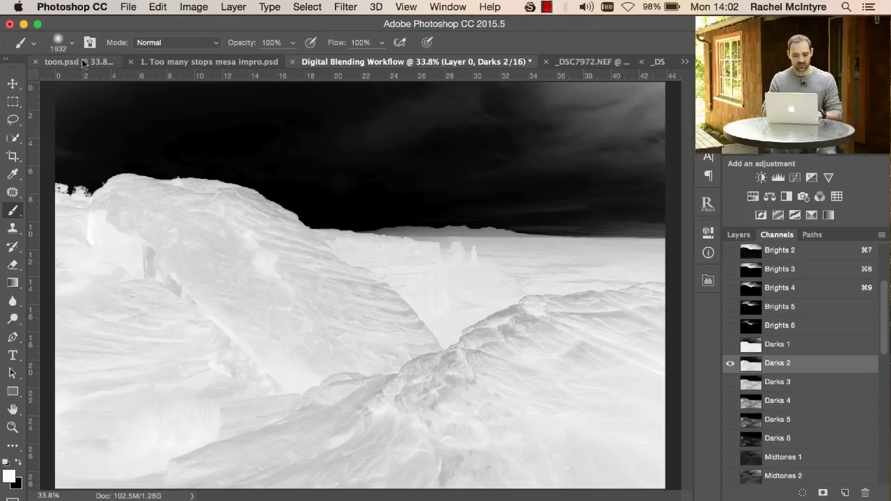
super+click(751, 364)
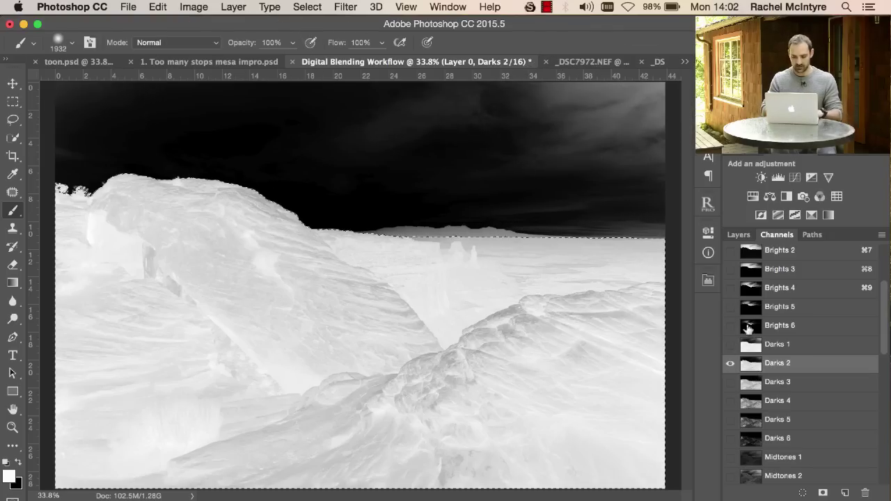
click(739, 235)
click(790, 312)
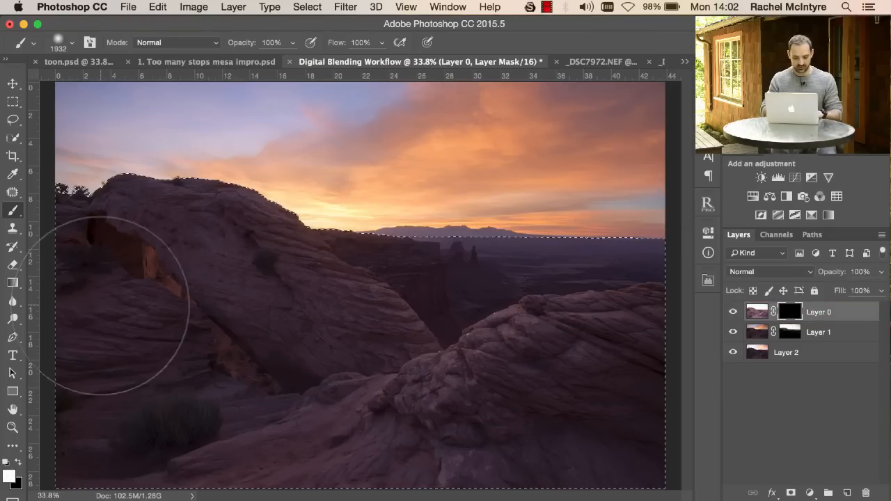
Paint white over the rocks through the hidden Darks 2 selection and lower the layer to 46% opacity.
key(super+h)
mouse_move(70, 293)
mouse_down()
mouse_move(254, 254)
mouse_move(612, 320)
mouse_move(275, 421)
mouse_move(69, 418)
mouse_move(104, 292)
mouse_move(613, 428)
mouse_move(626, 480)
mouse_up()
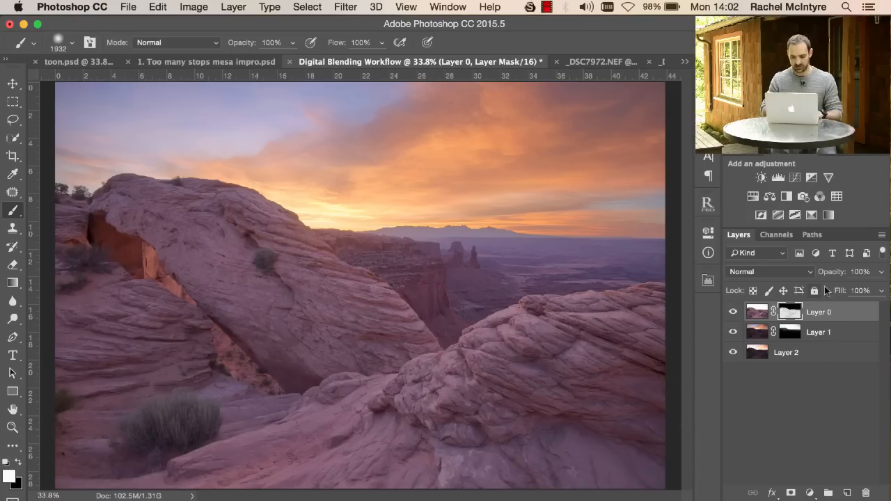
drag(838, 273, 813, 274)
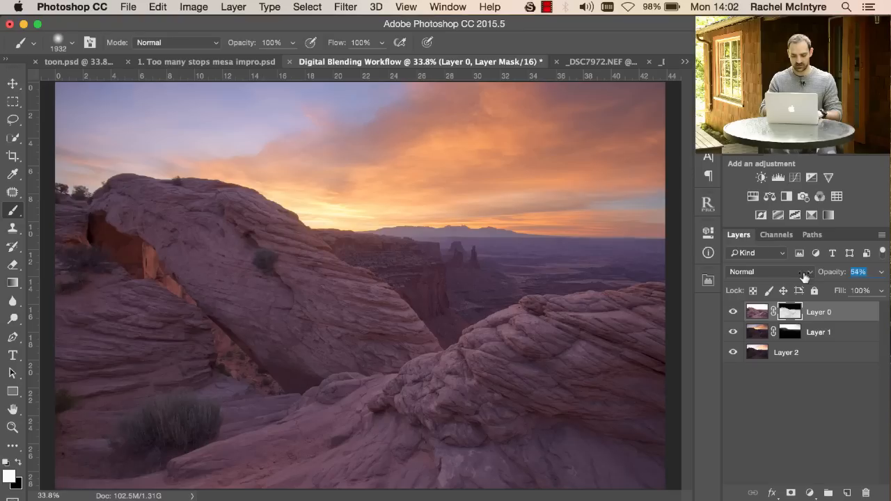
text(46)
key(Return)
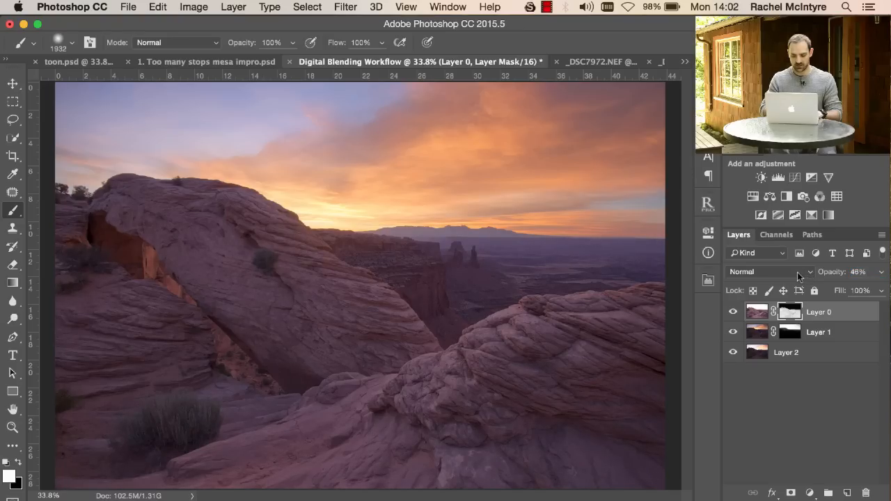
Hide and reshow both blended layers to compare against the base exposure.
click(733, 311)
click(733, 332)
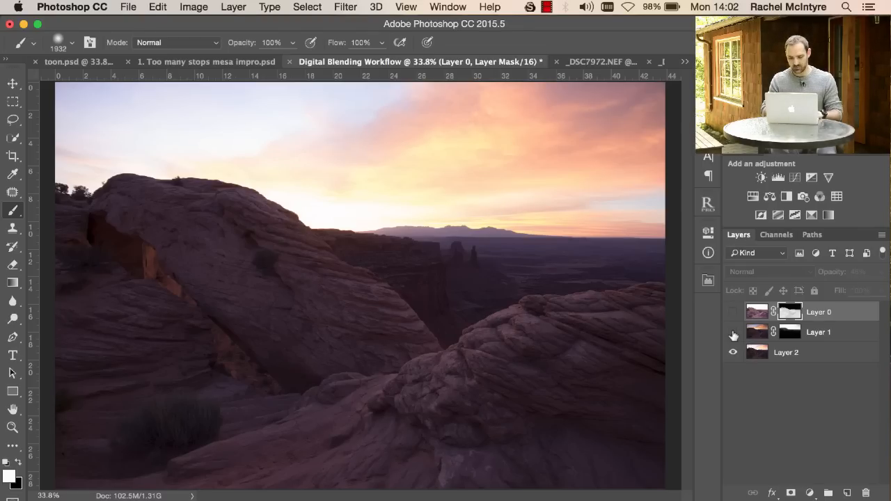
drag(733, 333, 733, 312)
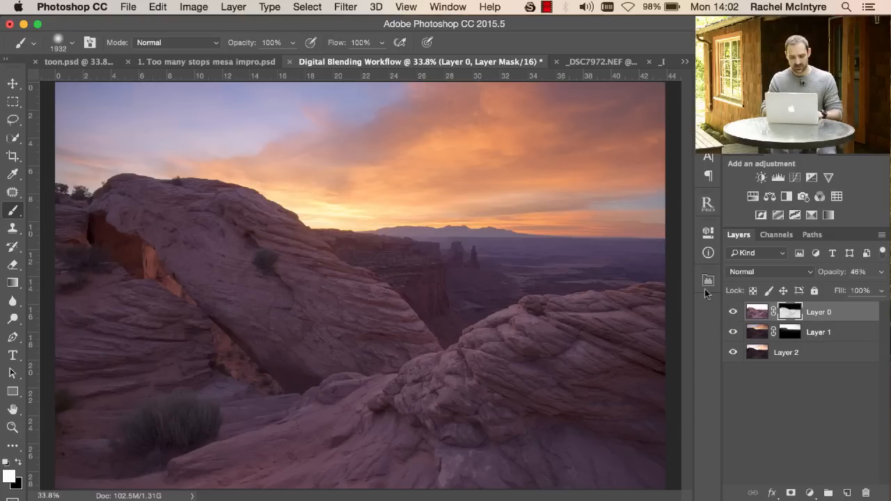
Switch to the _DSC7972.NEF lake jetty photo, compare its layers, add a mask to Layer 1 and choose the Gradient tool.
click(599, 62)
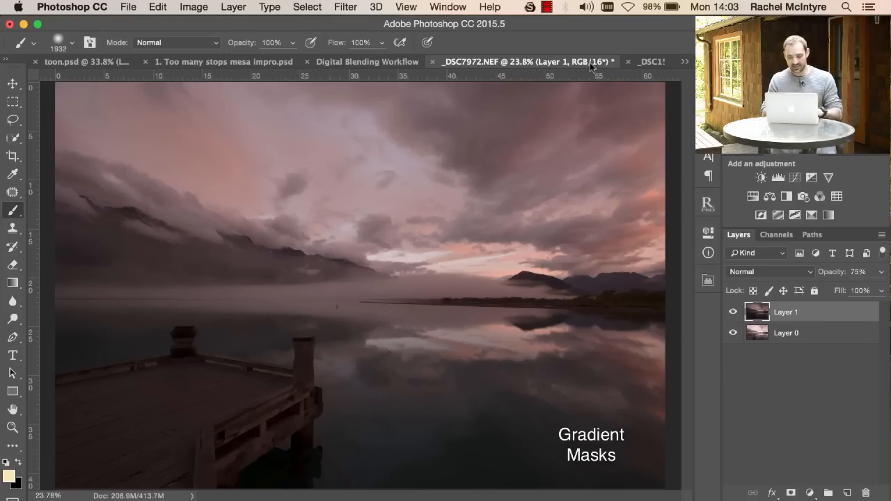
click(734, 312)
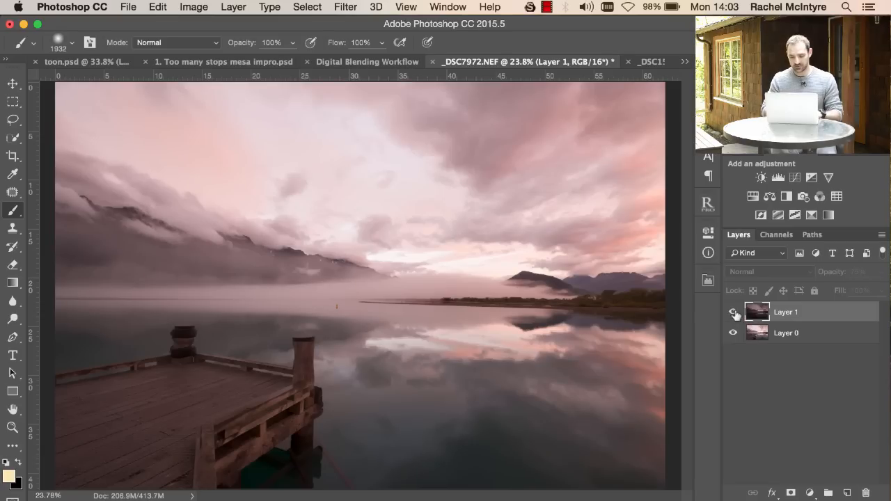
click(734, 313)
click(791, 492)
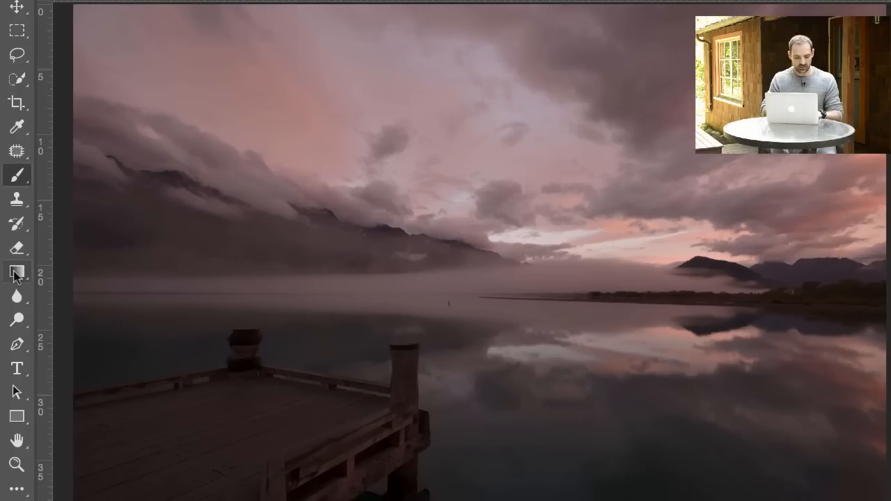
right_click(15, 275)
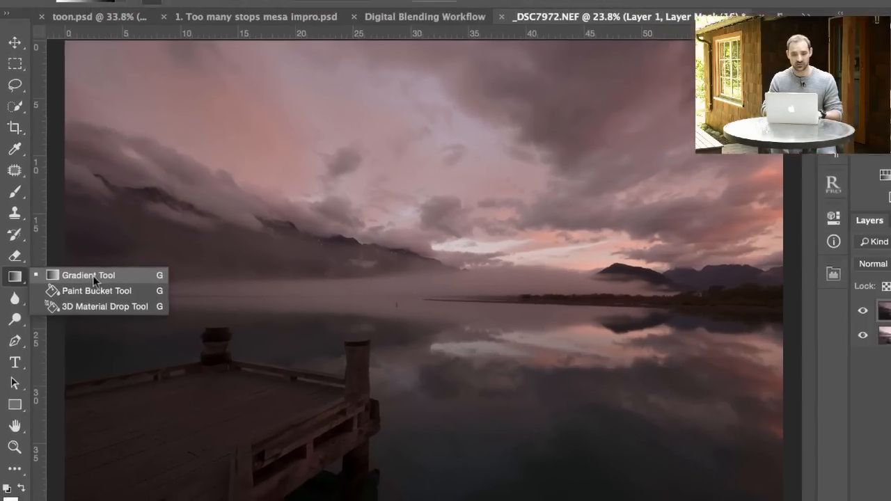
click(100, 270)
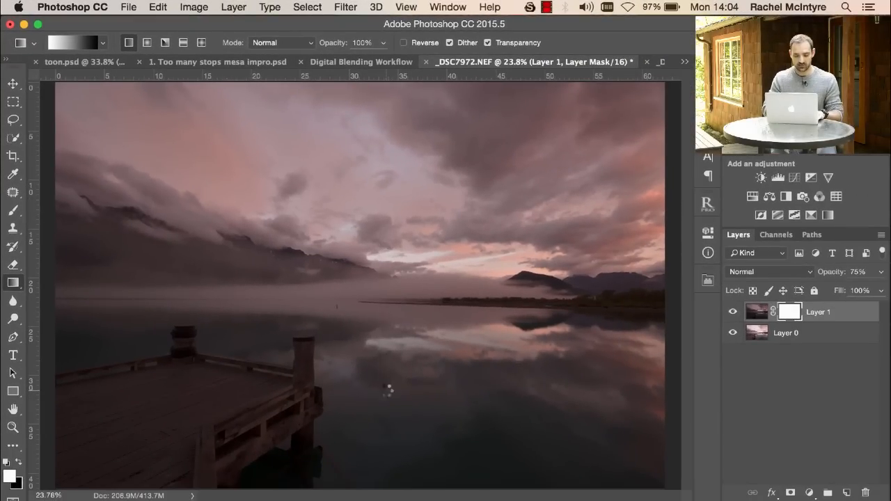
Draw a vertical gradient on Layer 1's mask to fade the darker exposure, toggling Layer 1 to compare.
drag(382, 388, 381, 391)
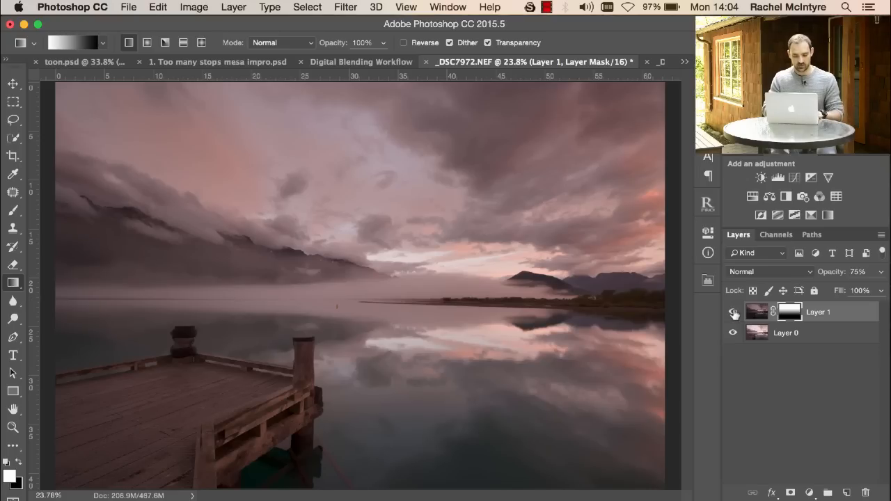
click(732, 312)
click(733, 312)
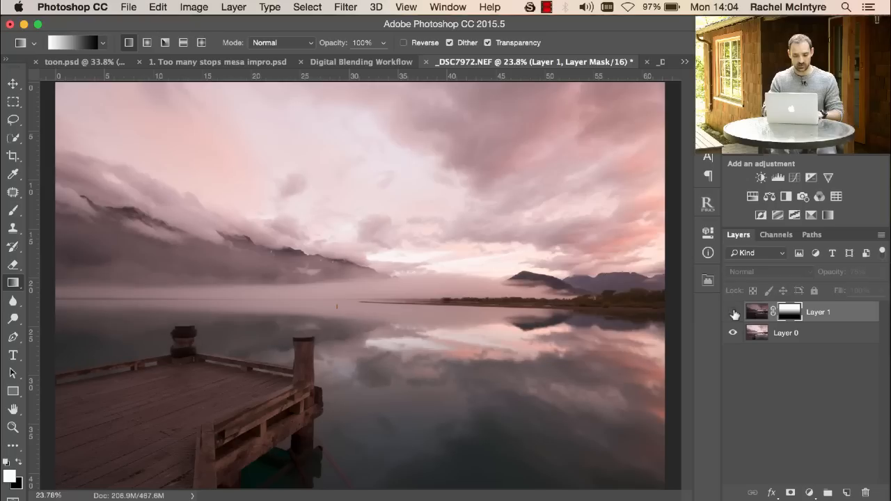
click(733, 312)
click(734, 313)
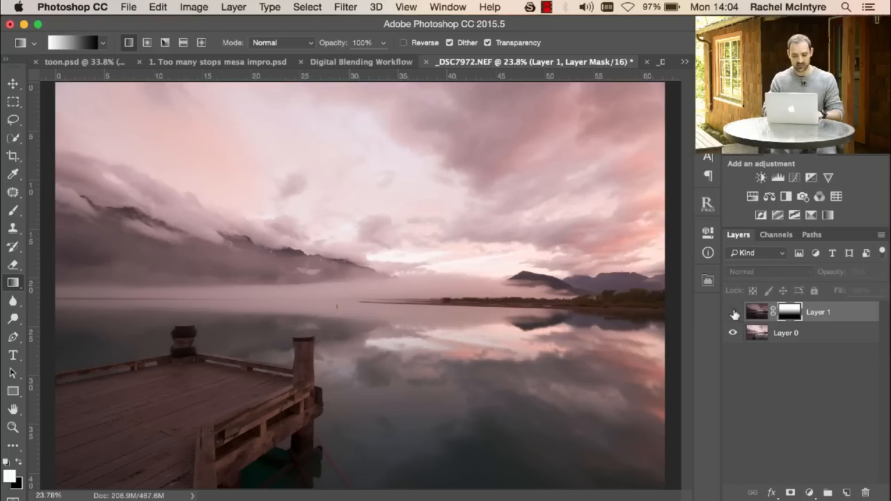
click(734, 312)
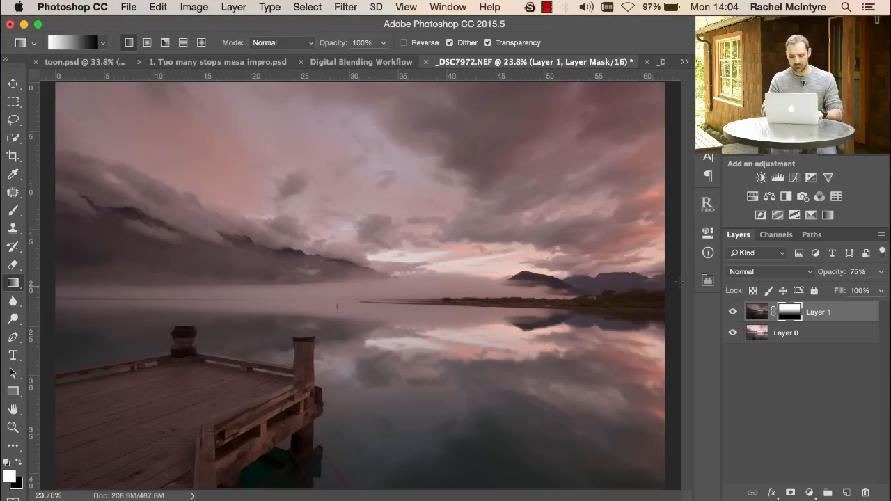
Lower Layer 1's opacity to 84% and switch to the _DSC1567.jpg city night photo.
drag(832, 272, 750, 266)
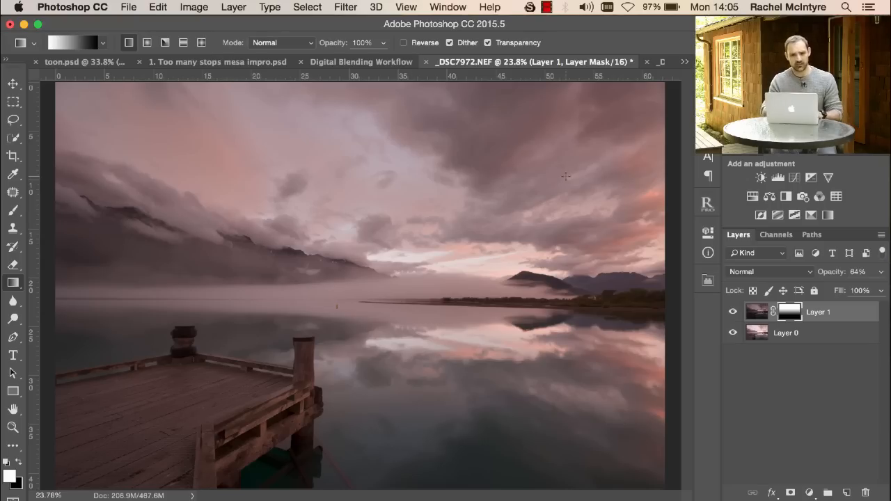
click(659, 62)
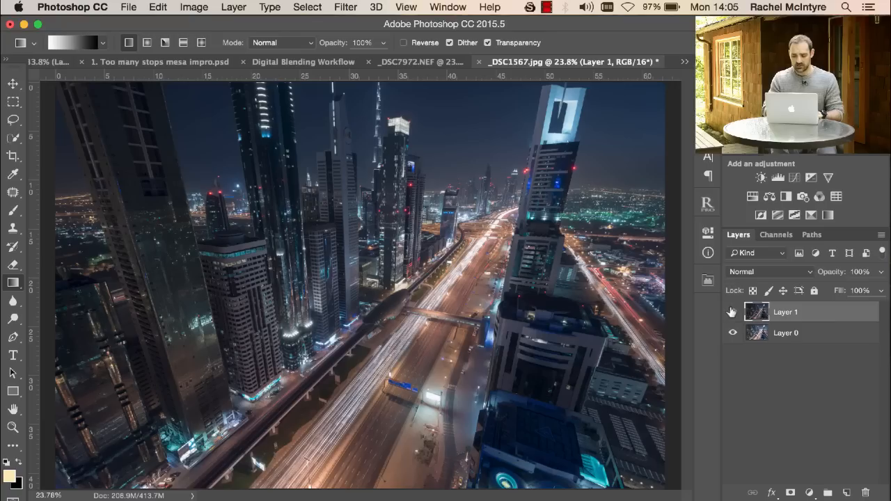
Zoom to inspect the towers, hide Layer 1 to view the brighter exposure, then add a white mask to Layer 1.
click(13, 427)
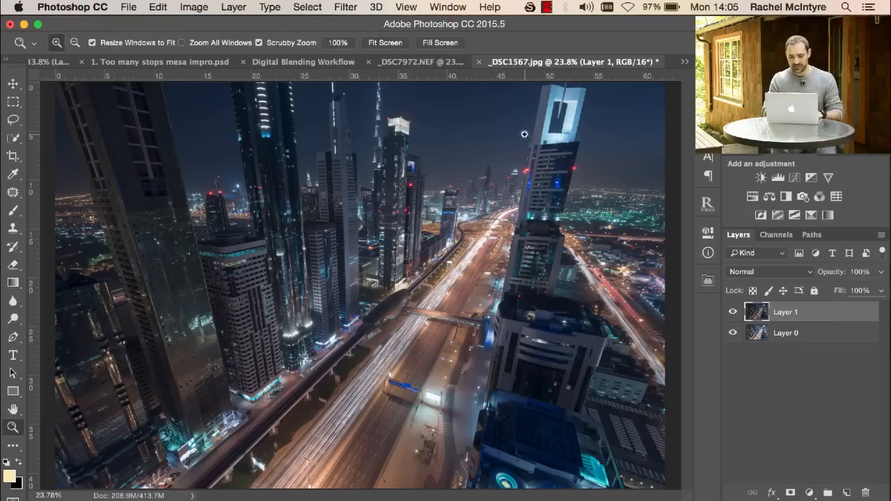
drag(550, 125, 647, 139)
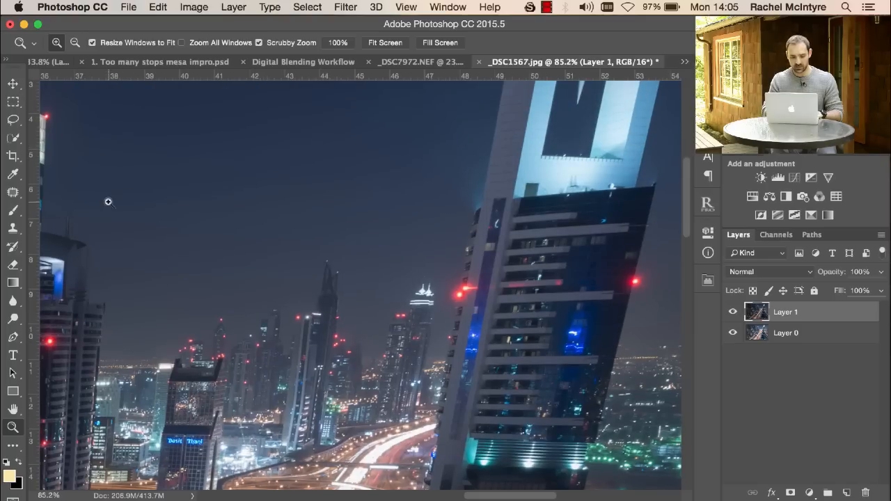
scroll(108, 201, up, 5)
scroll(107, 202, left, 3)
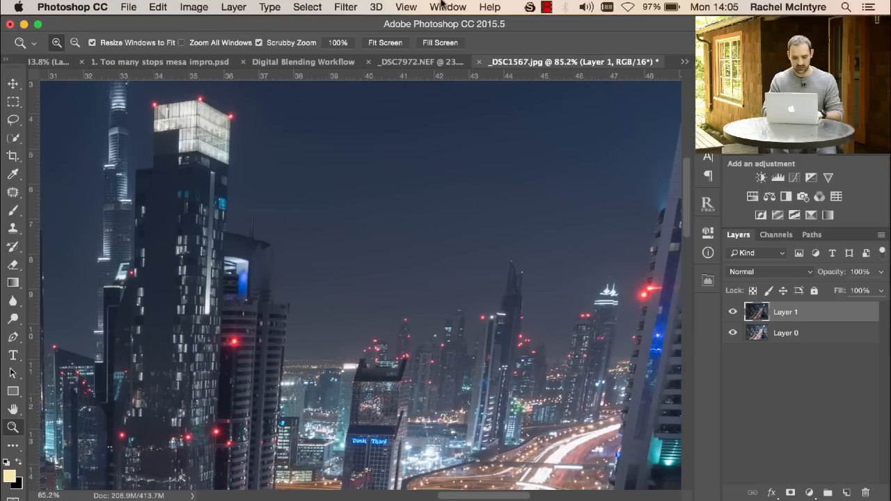
click(385, 43)
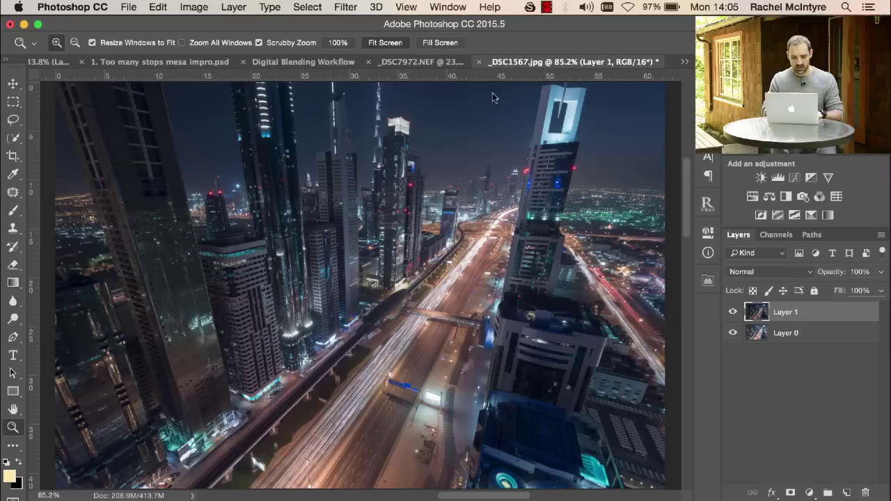
click(734, 312)
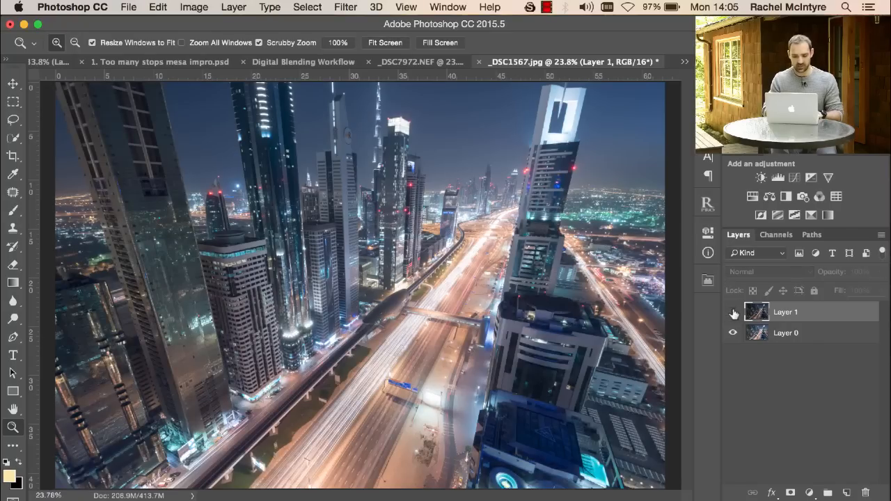
drag(572, 119, 648, 124)
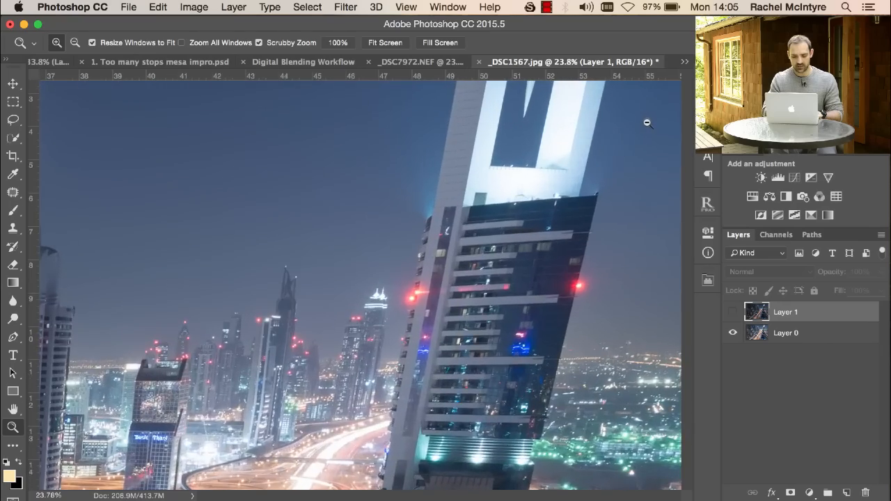
alt+click(647, 123)
drag(418, 132, 489, 127)
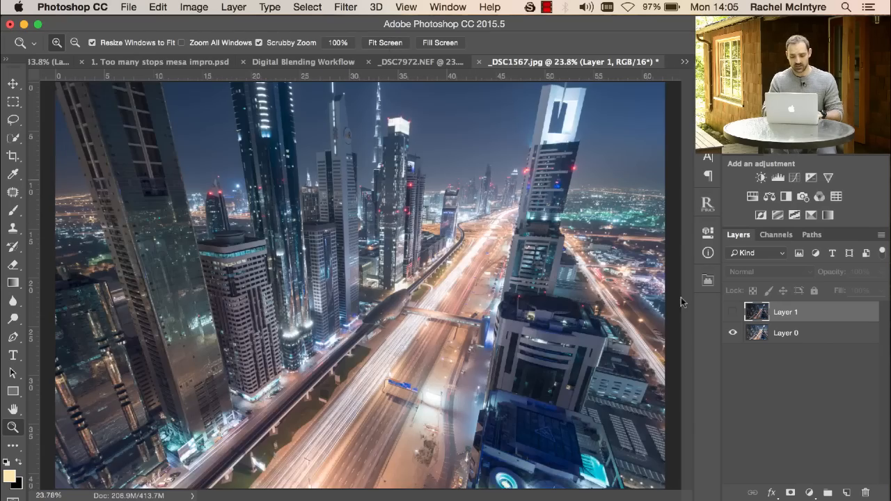
click(791, 493)
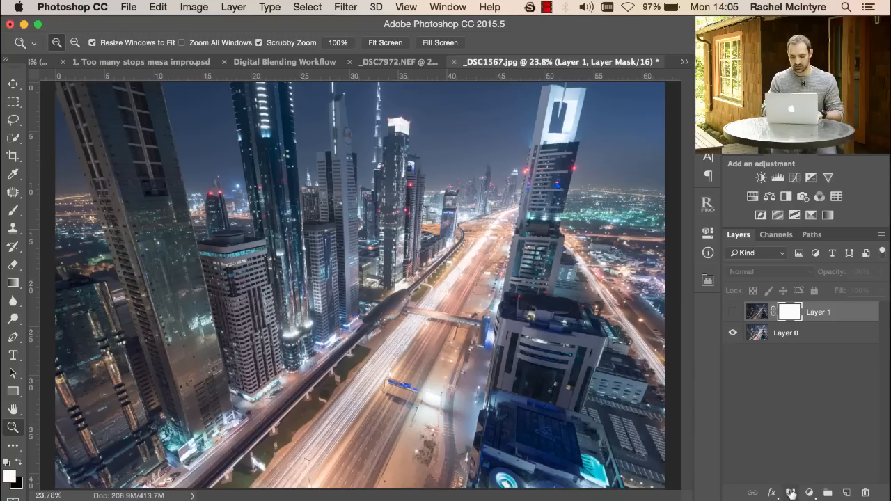
Open Select > Color Range and set the selection range to Highlights.
click(307, 6)
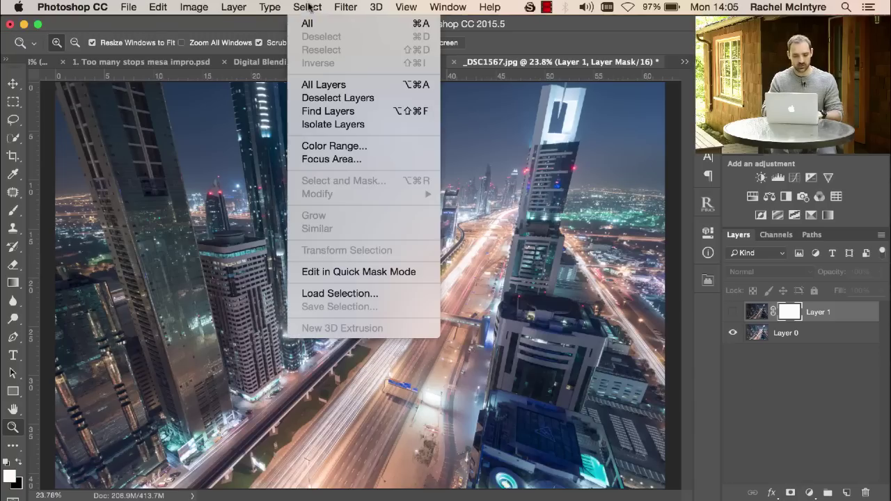
click(335, 146)
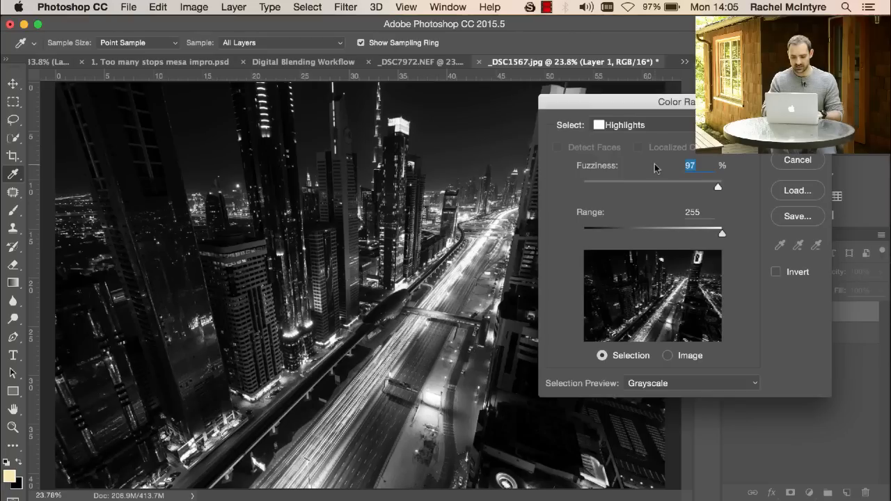
click(659, 125)
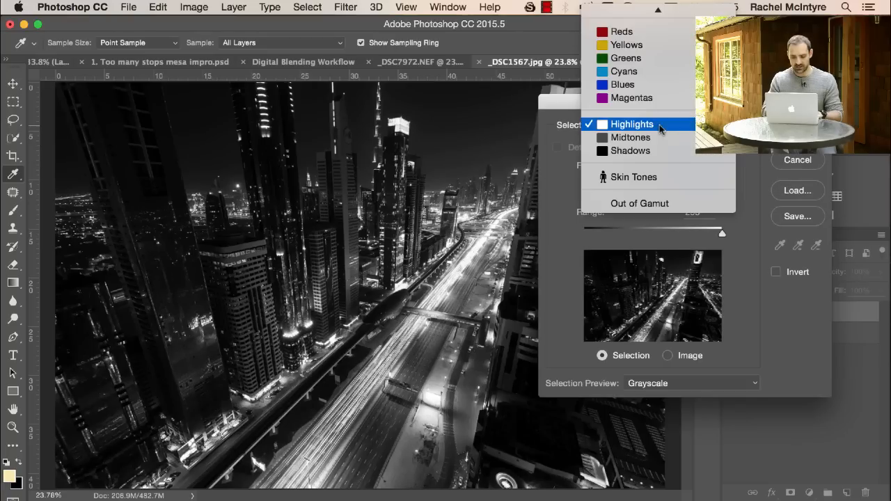
click(633, 151)
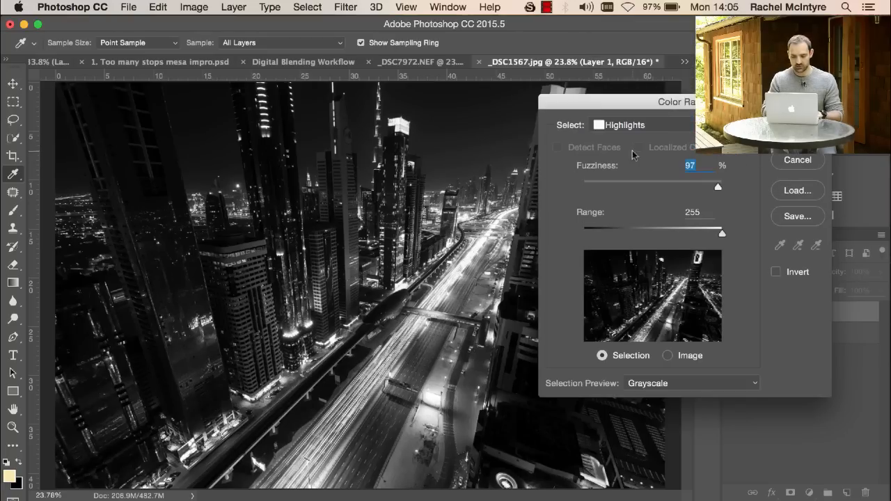
click(667, 125)
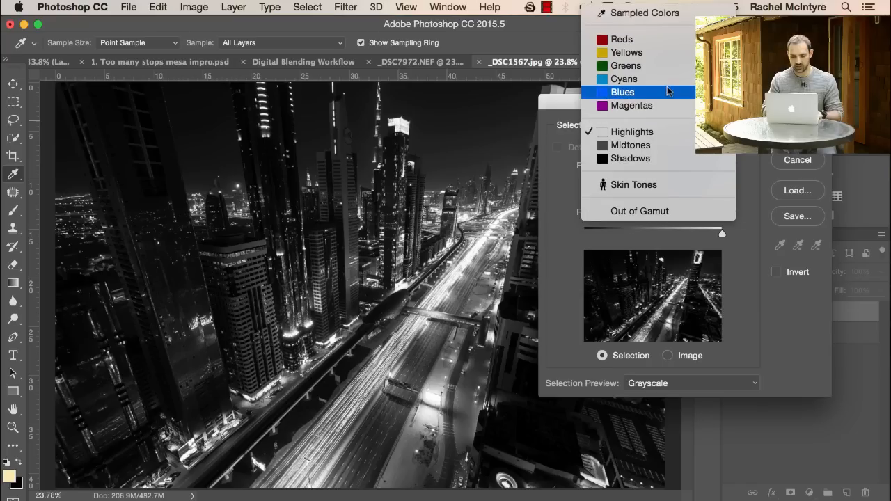
click(645, 13)
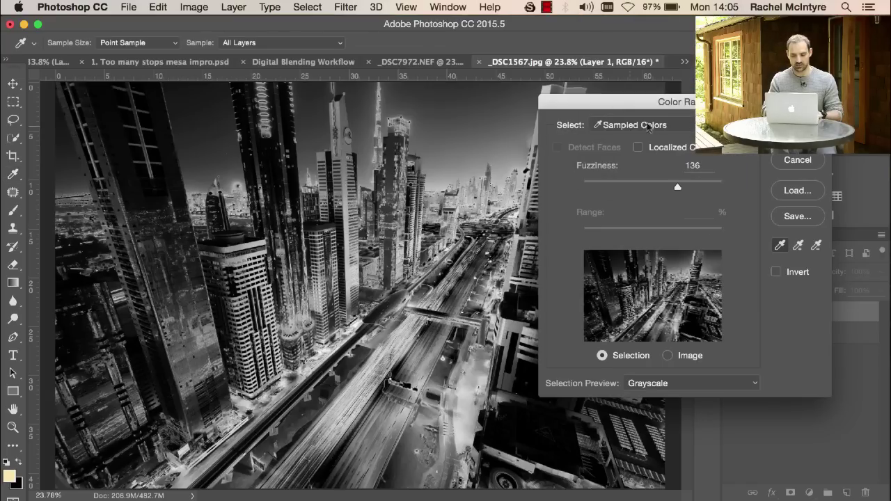
click(647, 126)
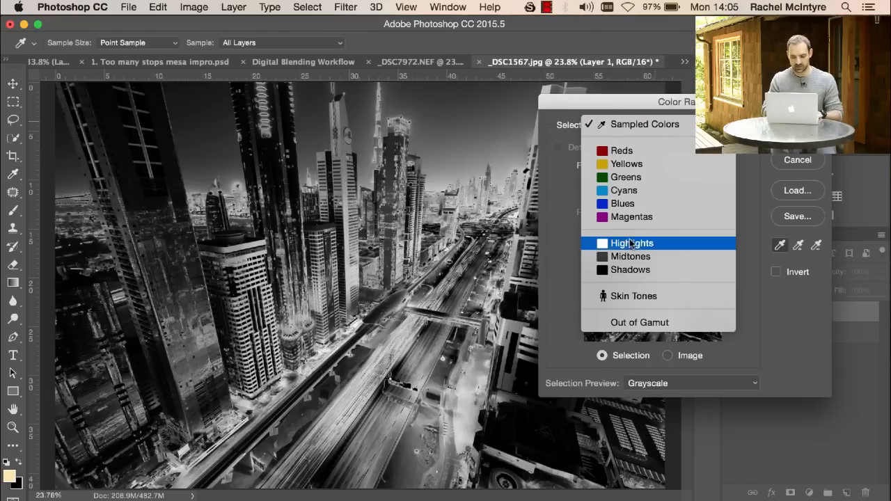
click(631, 242)
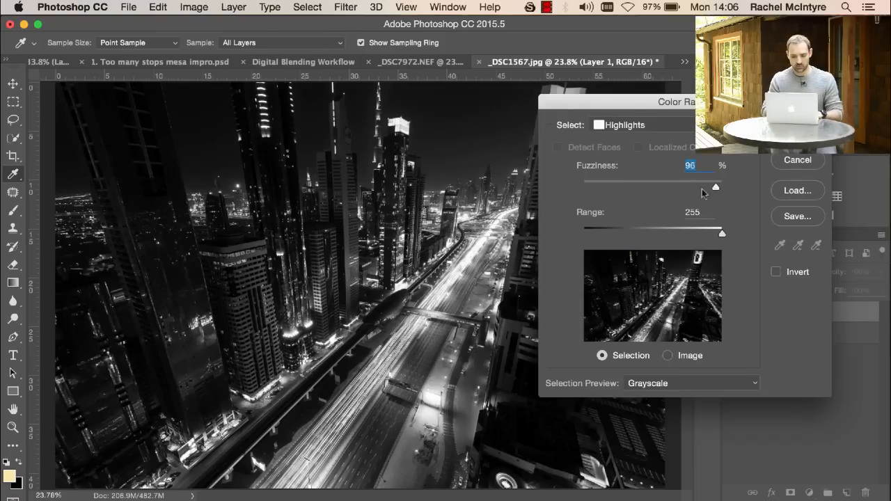
Set Fuzziness to 100 with Range at 255 and apply the highlights selection to the mask.
mouse_move(718, 188)
mouse_down()
mouse_move(672, 189)
mouse_move(739, 188)
mouse_up()
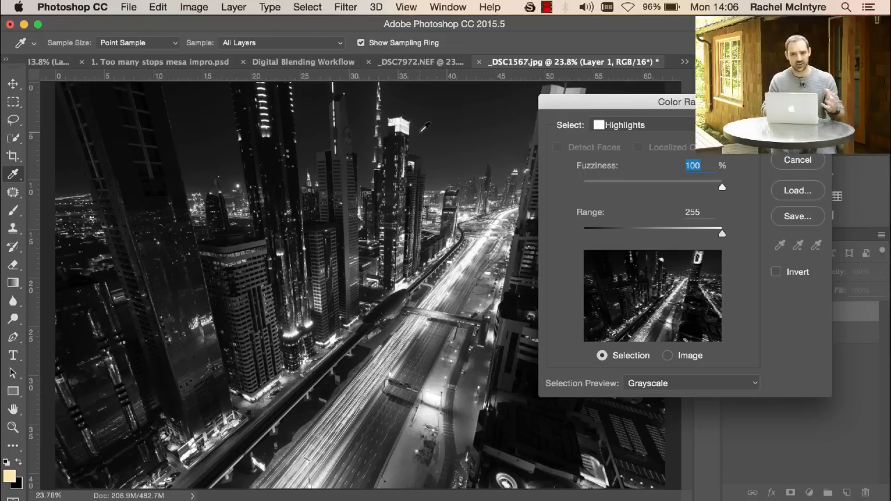
click(722, 237)
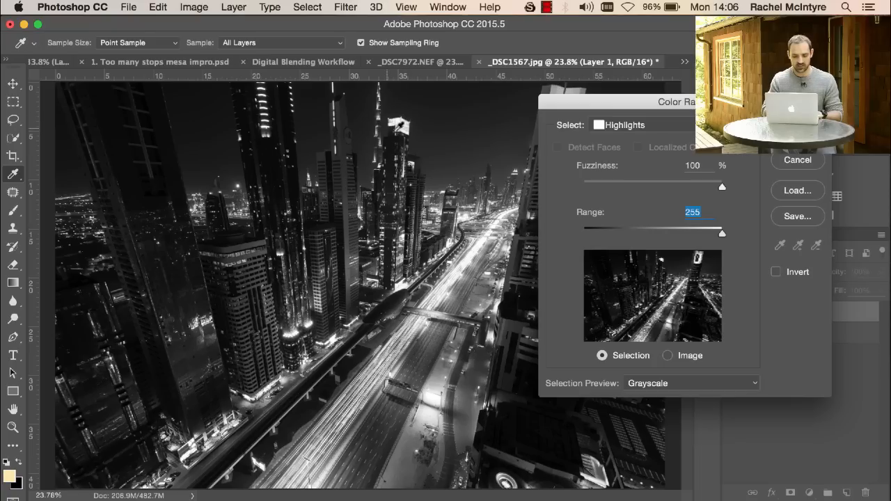
drag(585, 98, 689, 100)
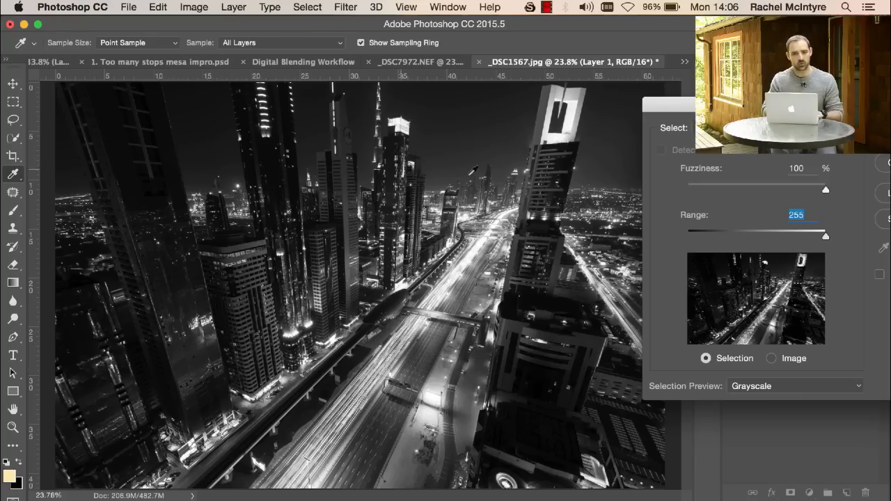
drag(877, 104, 668, 115)
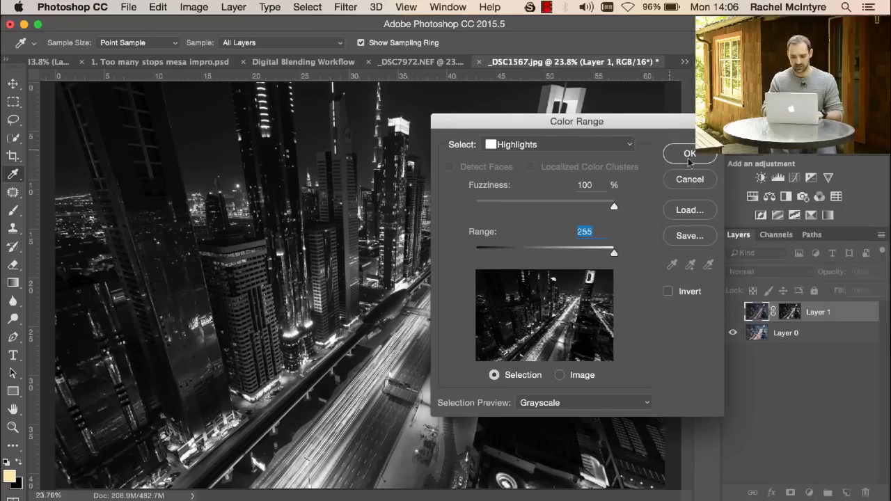
click(693, 159)
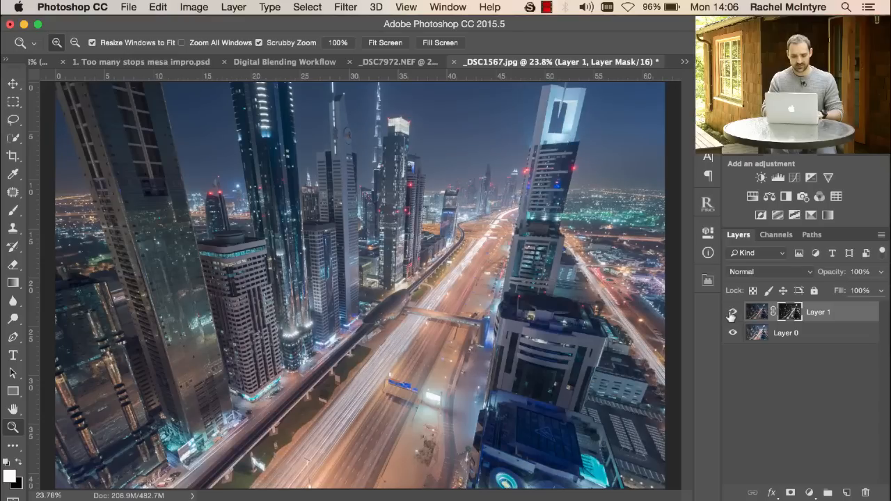
click(731, 313)
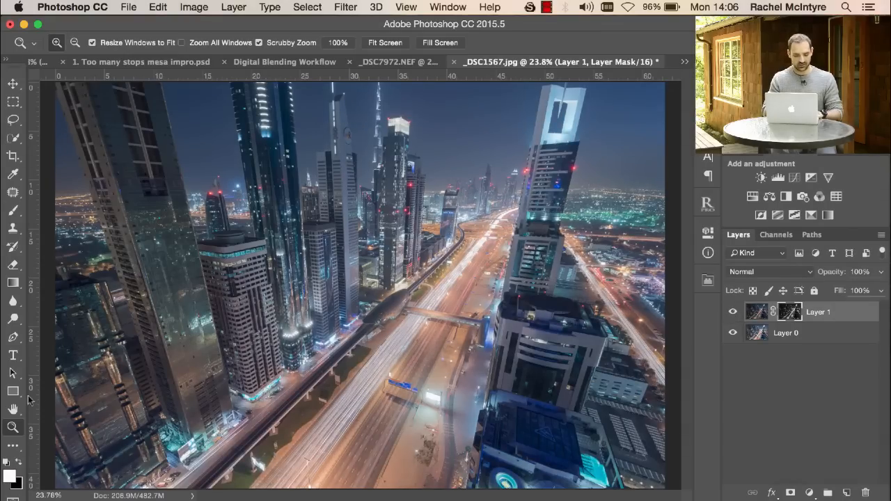
drag(406, 105, 493, 121)
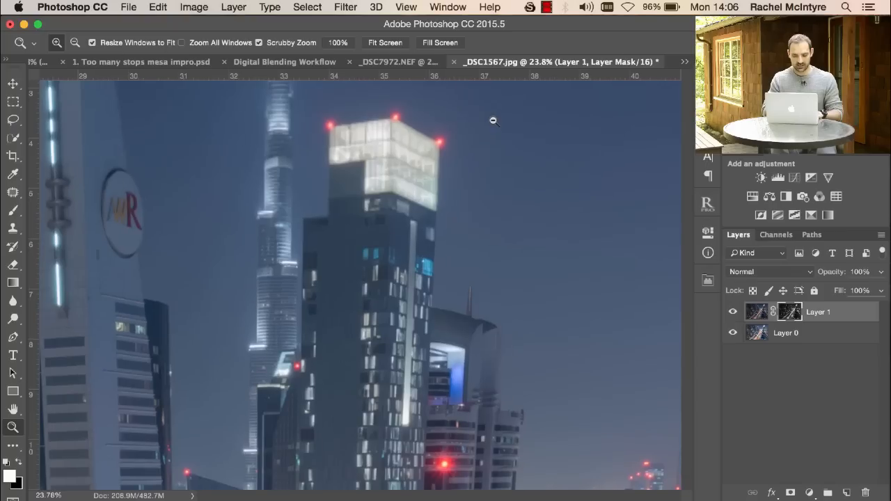
click(732, 312)
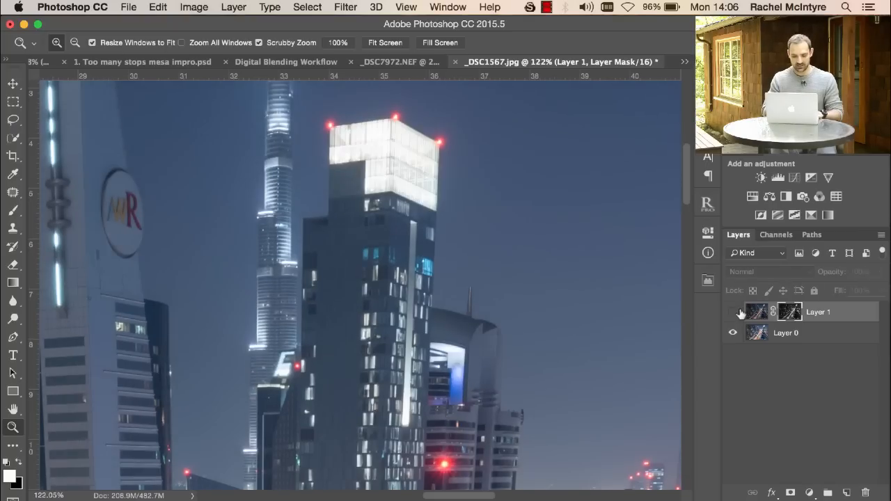
scroll(589, 253, right, 10)
scroll(588, 252, right, 10)
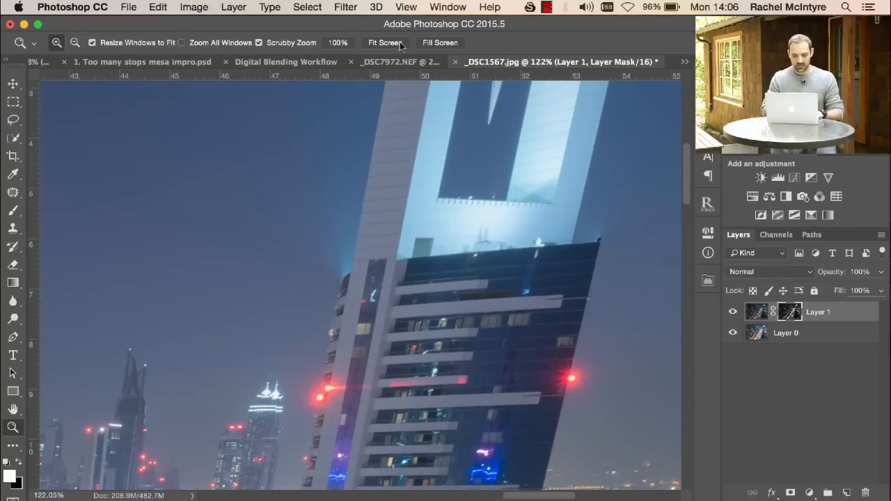
key(super+0)
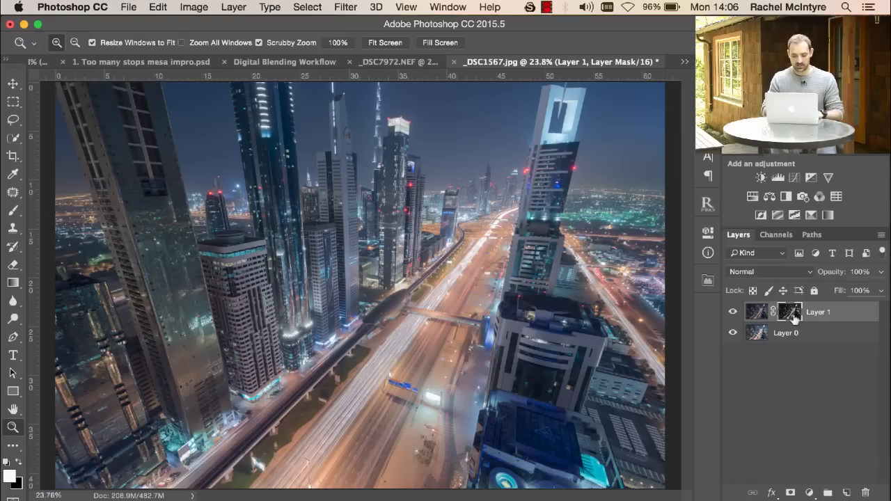
Choose a smaller Brush with black as the painting colour and toggle Layer 1 to compare the blend.
click(13, 211)
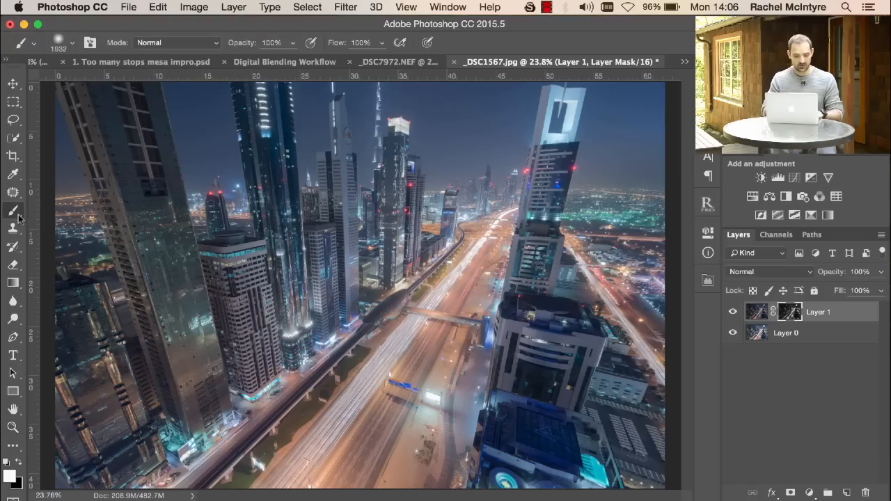
ctrl+alt+drag(376, 314, 271, 319)
click(21, 462)
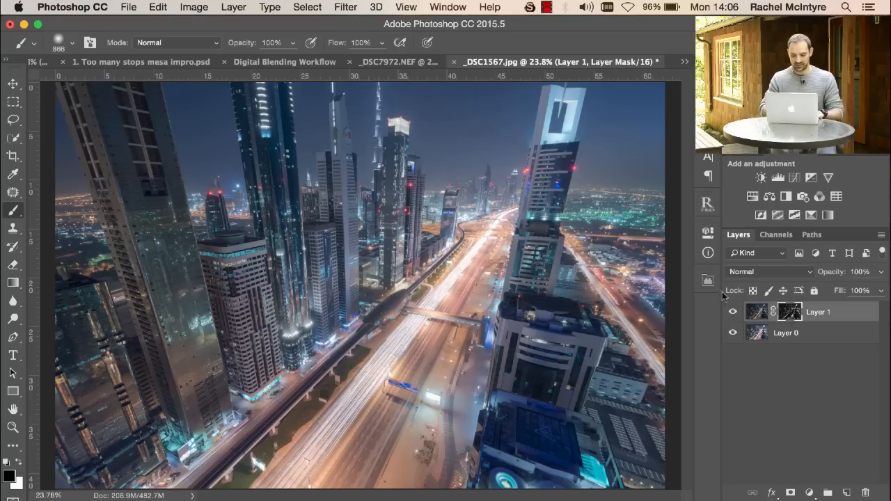
click(733, 313)
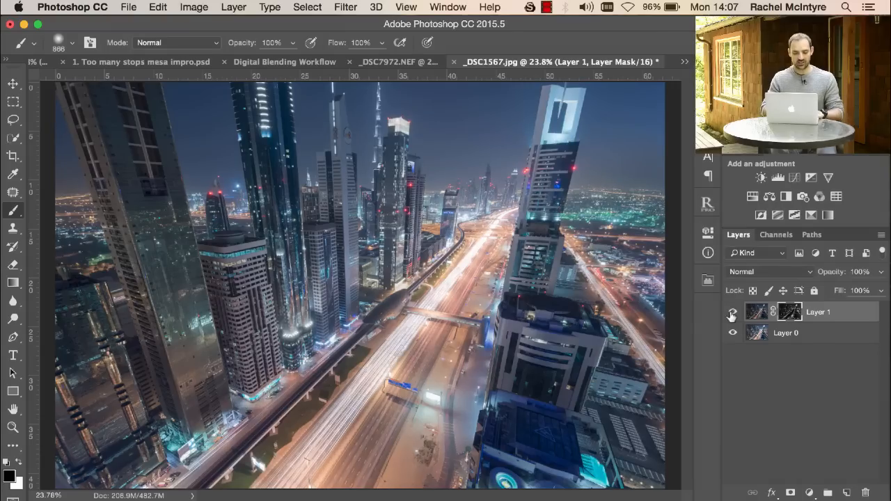